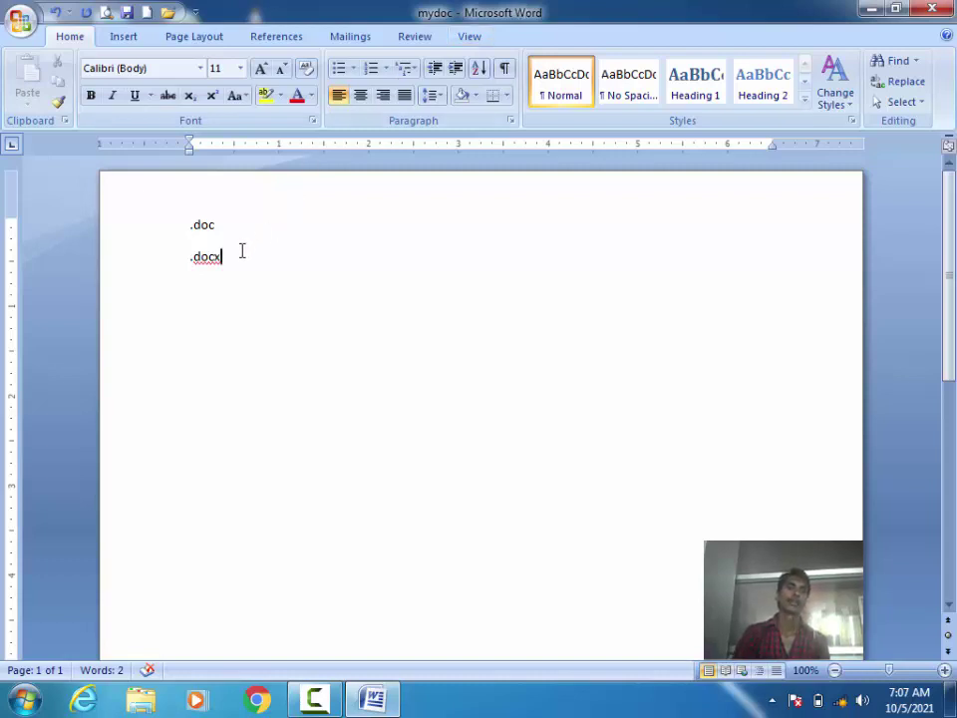
- Select the .docx and .doc lines, then browse the Word 97-2003 Save As format list and cancel
{"action": "left_click_drag", "start_coordinate": [241, 253], "coordinate": [197, 256]}
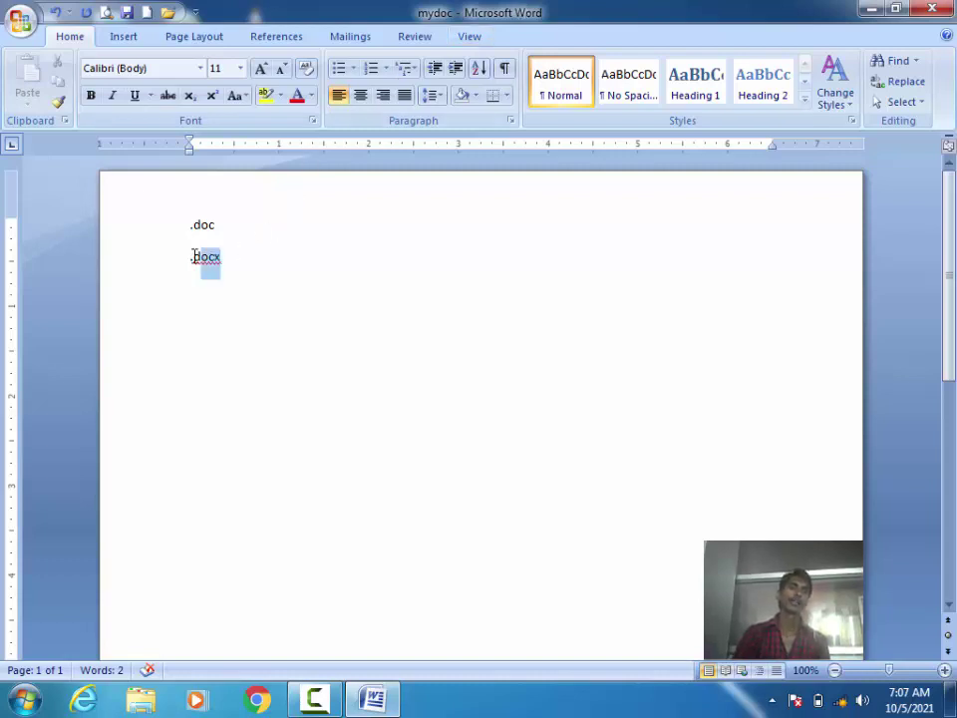
{"action": "left_click", "coordinate": [250, 329]}
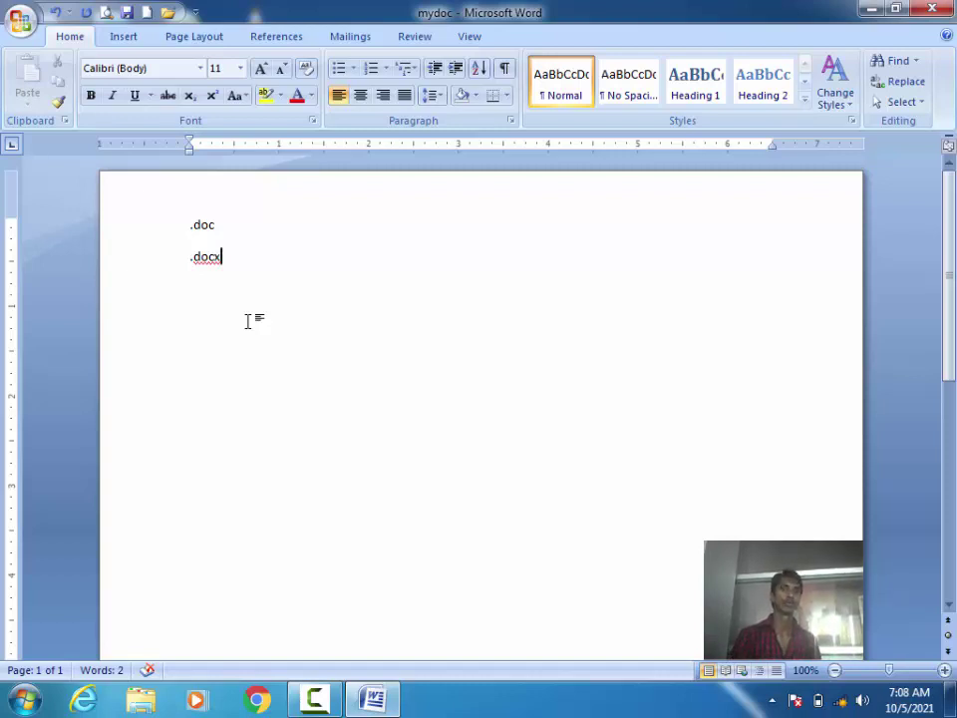
{"action": "left_click_drag", "start_coordinate": [224, 226], "coordinate": [181, 220]}
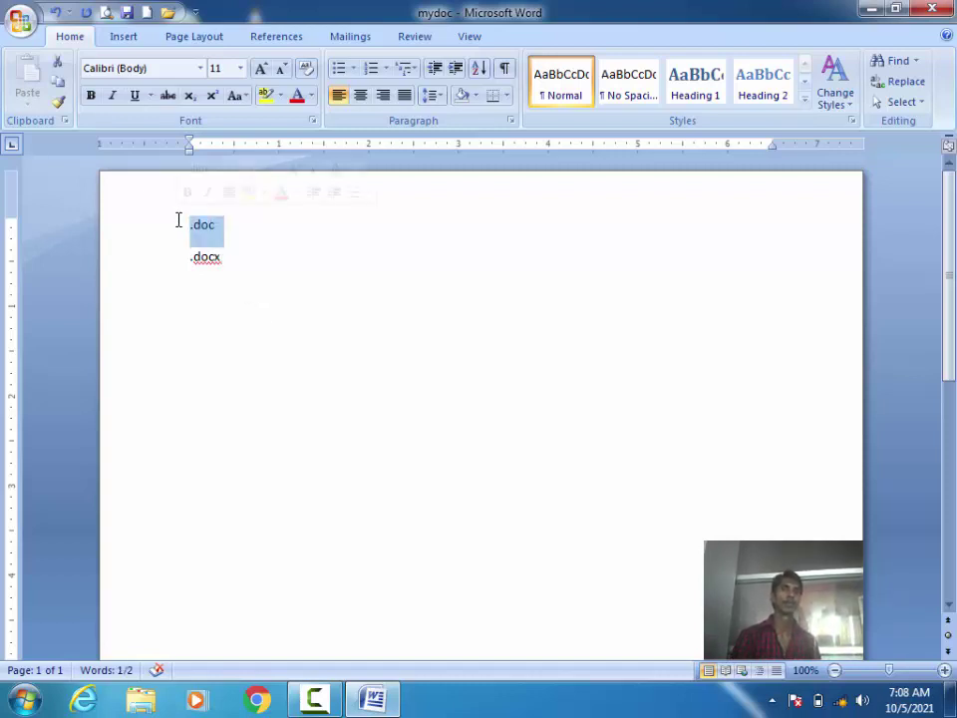
{"action": "left_click", "coordinate": [12, 12]}
{"action": "mouse_move", "coordinate": [62, 186]}
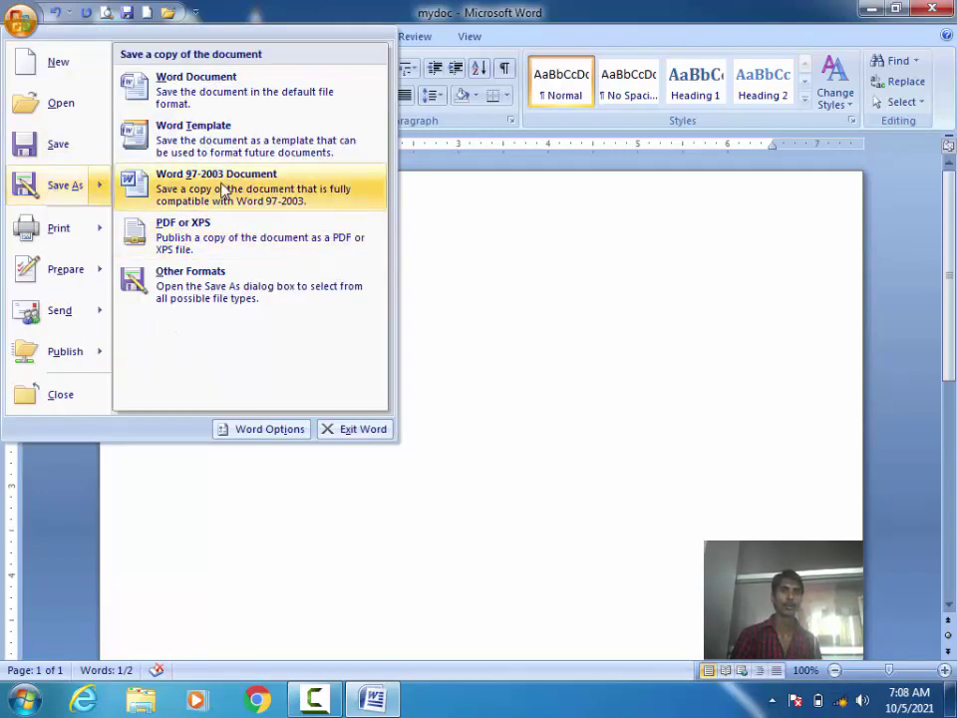
{"action": "left_click", "coordinate": [222, 189]}
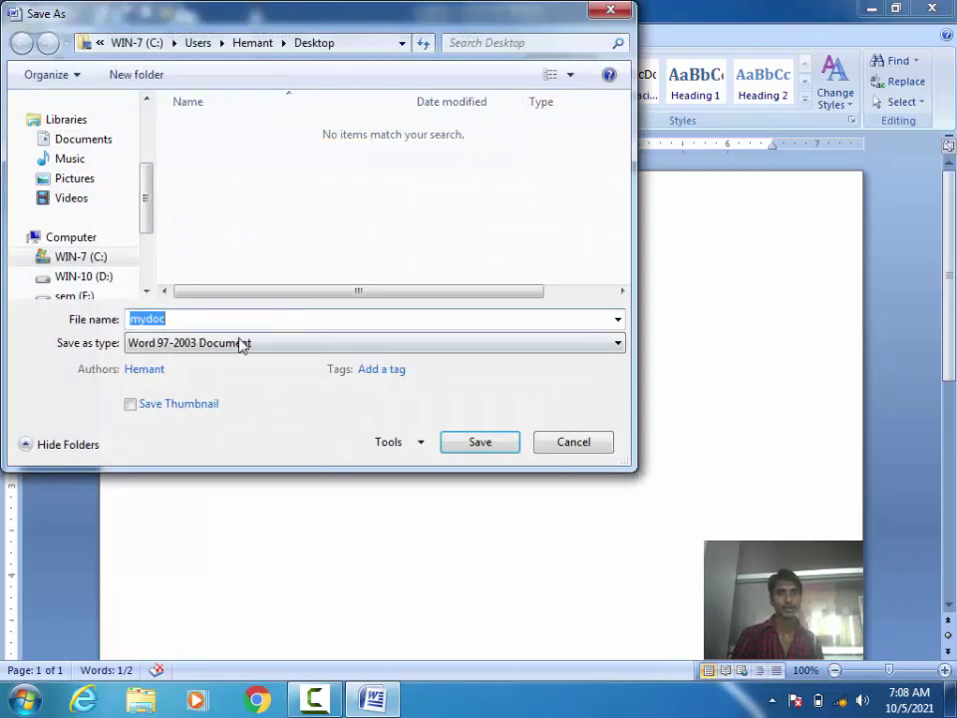
{"action": "left_click", "coordinate": [242, 343]}
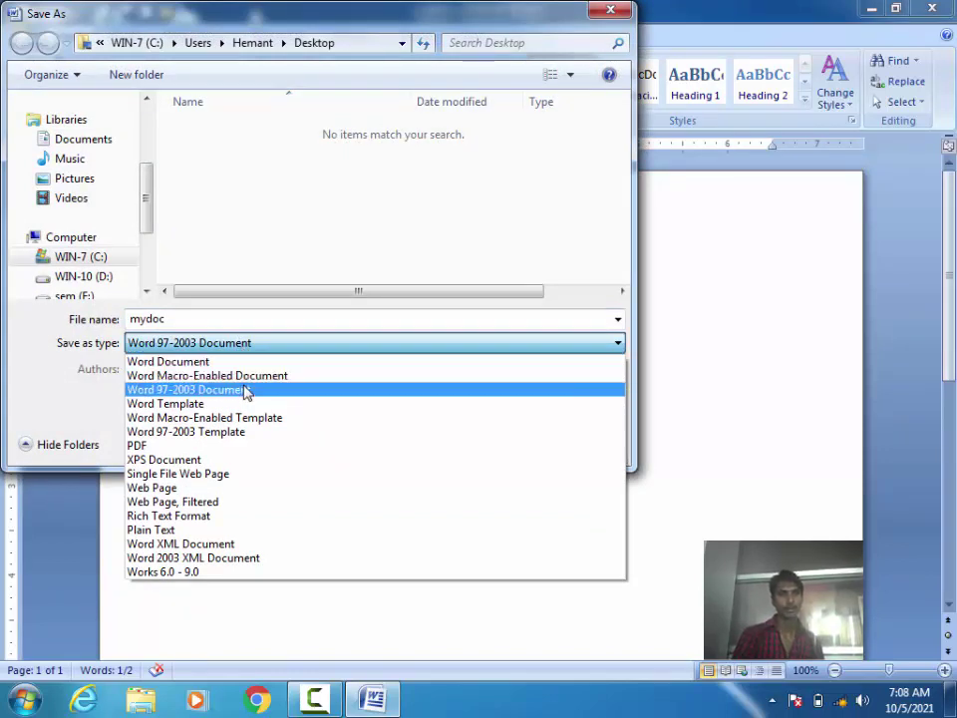
{"action": "left_click", "coordinate": [244, 389]}
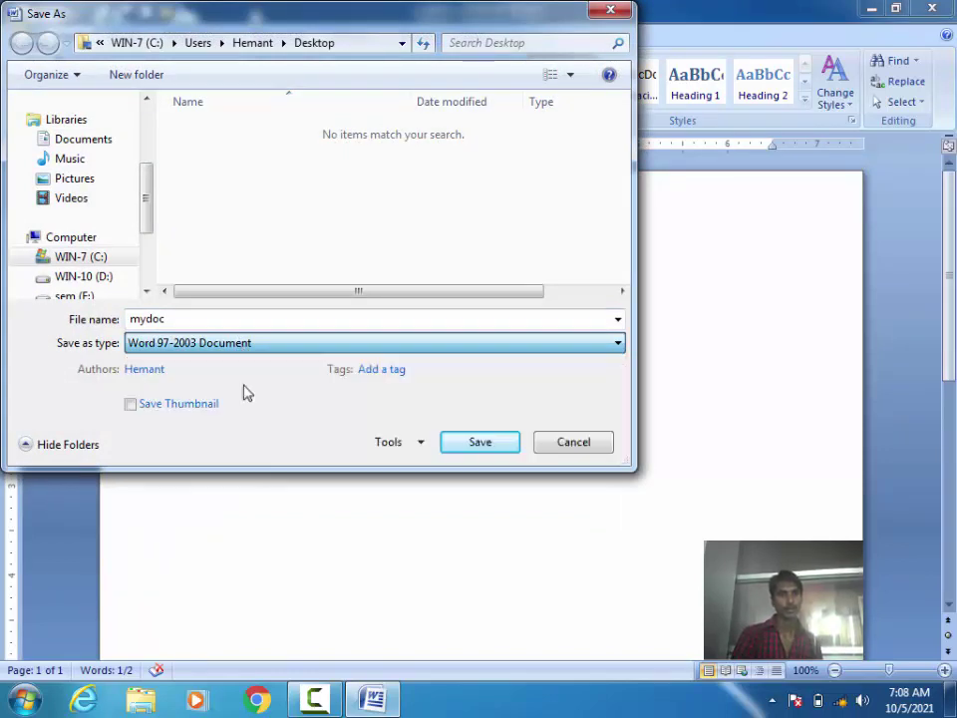
{"action": "left_click", "coordinate": [567, 451]}
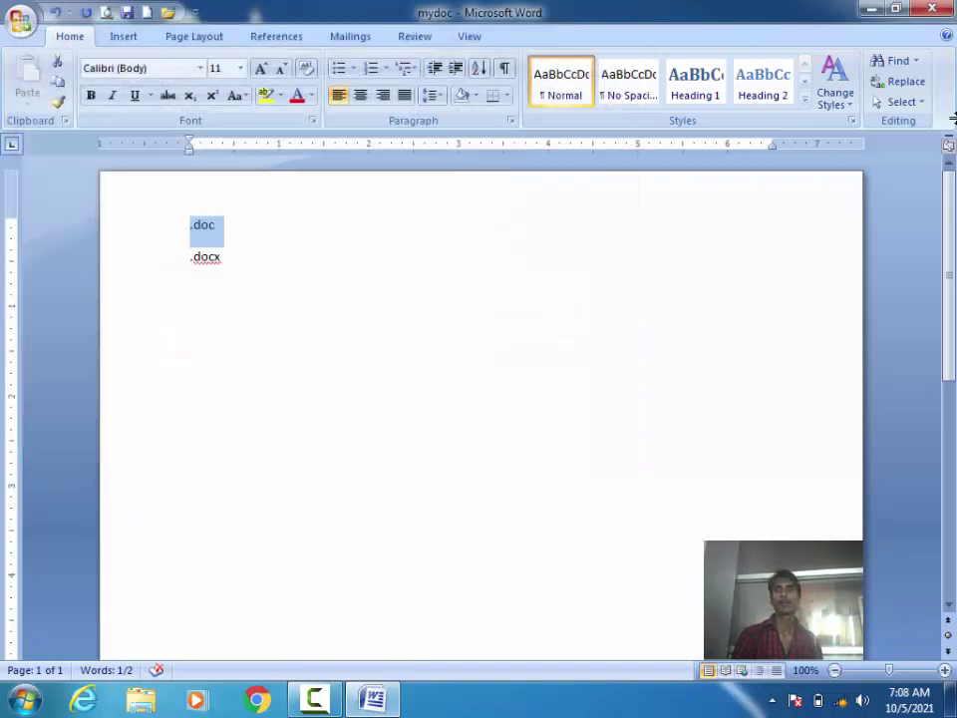
- Minimize Word and uncheck Hide extensions for known file types in Folder and search options
{"action": "left_click", "coordinate": [867, 9]}
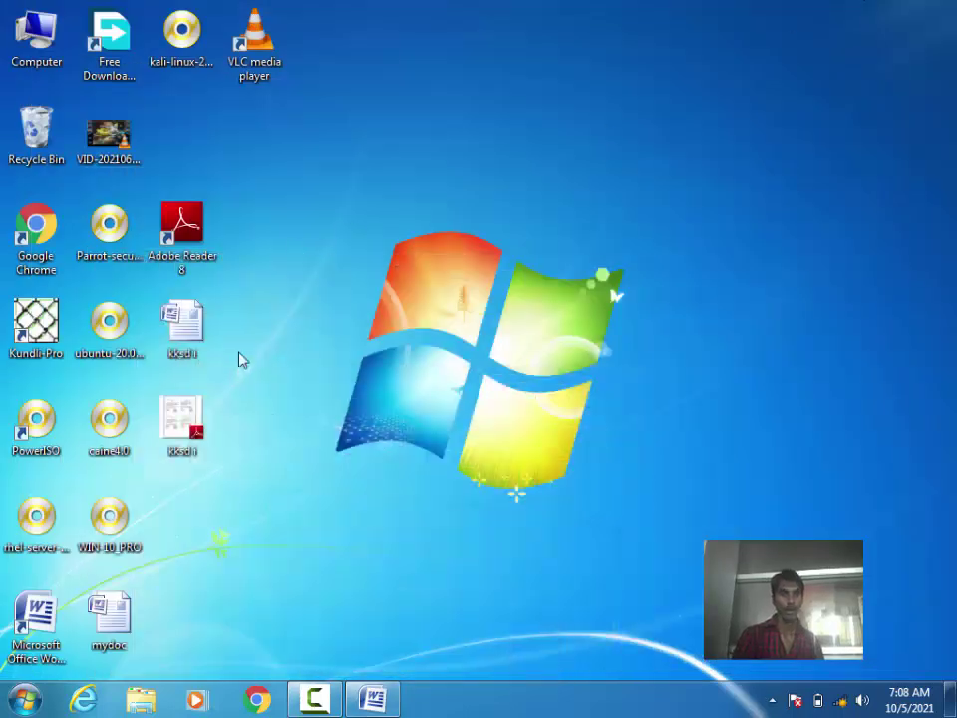
{"action": "double_click", "coordinate": [13, 14]}
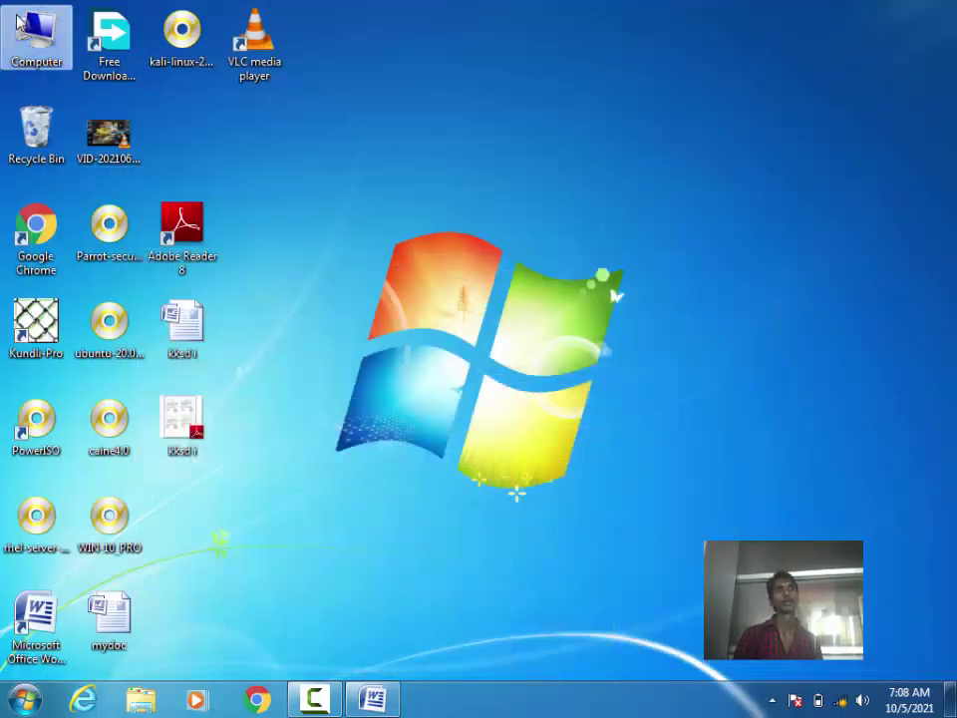
{"action": "left_click", "coordinate": [154, 143]}
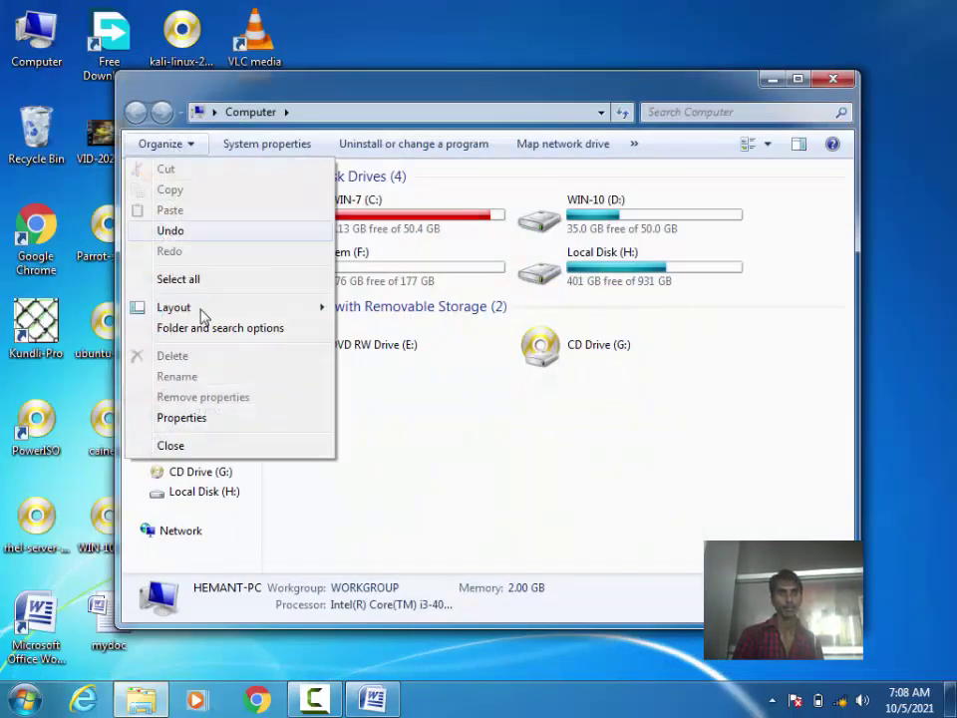
{"action": "left_click", "coordinate": [213, 334]}
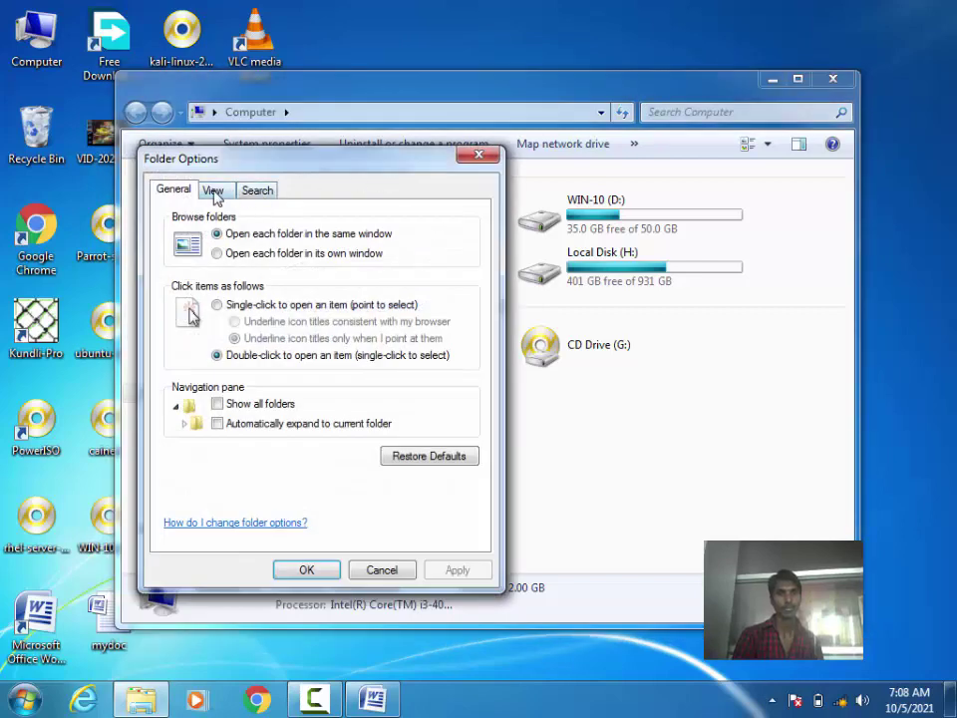
{"action": "left_click", "coordinate": [214, 189]}
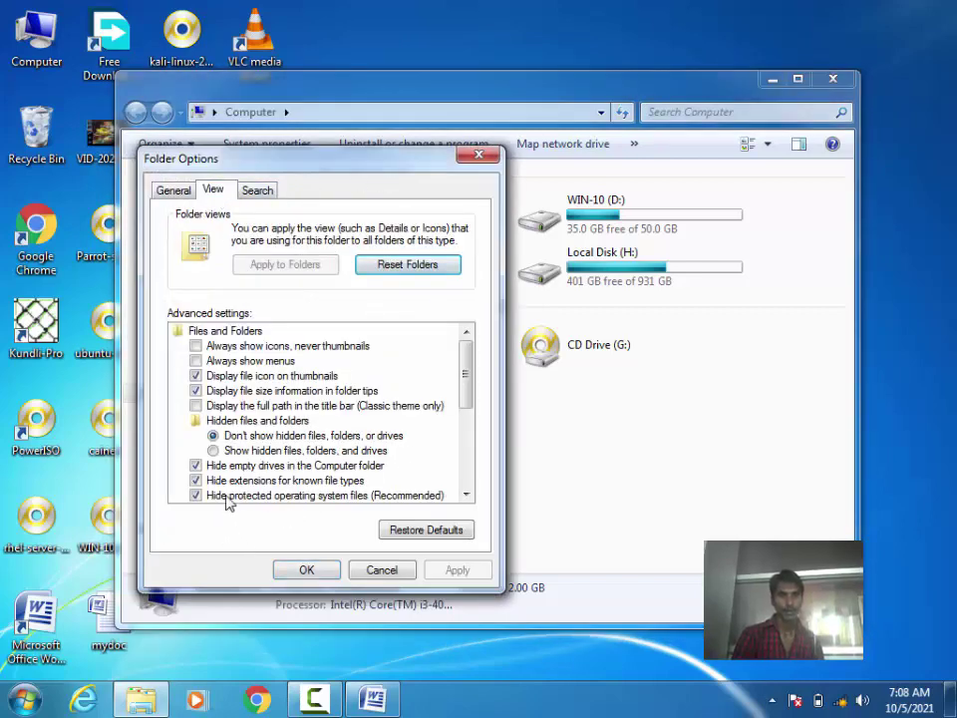
{"action": "left_click", "coordinate": [309, 481]}
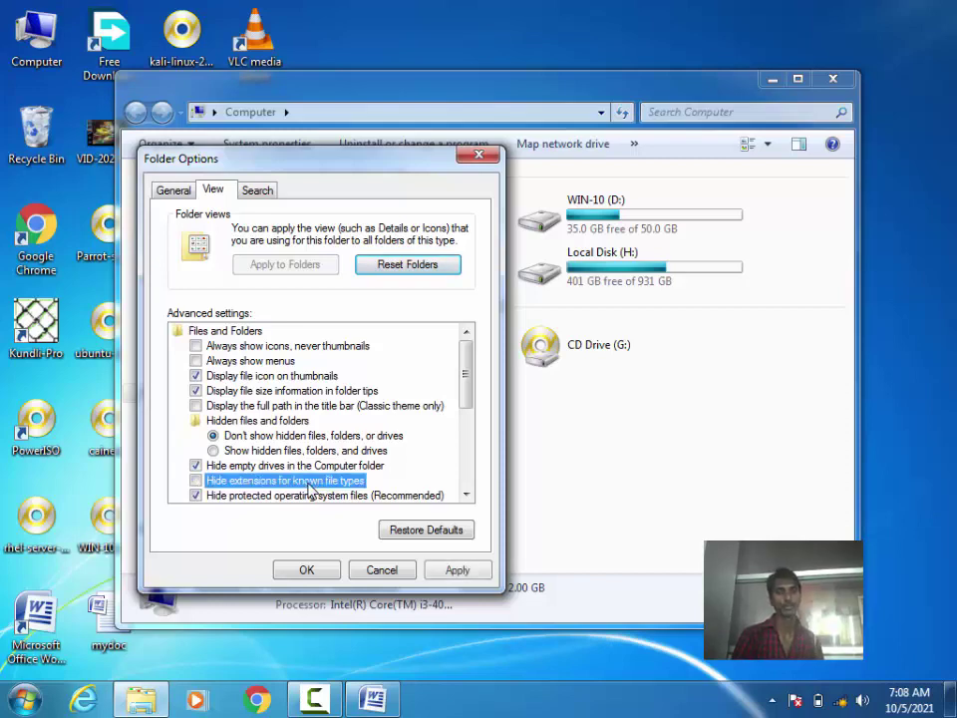
{"action": "left_click", "coordinate": [307, 568]}
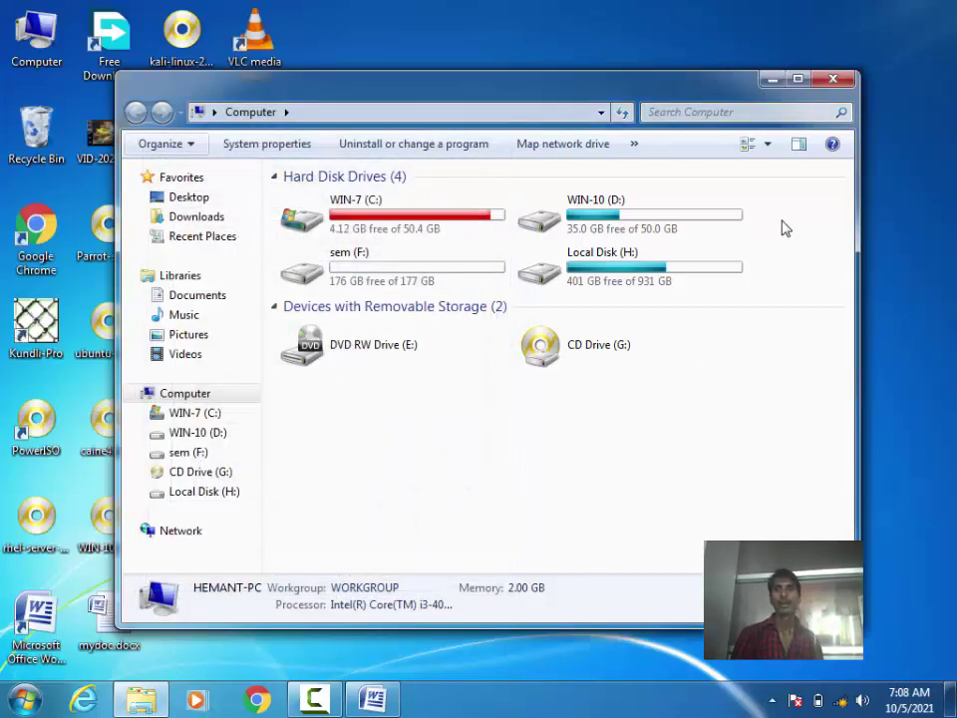
{"action": "left_click", "coordinate": [829, 81]}
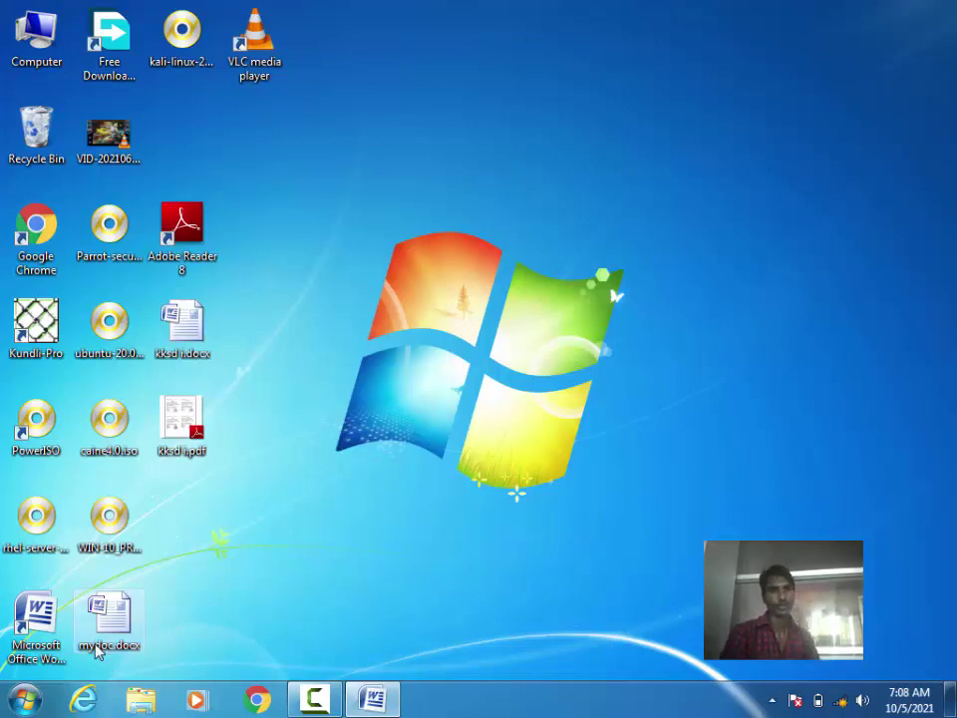
{"action": "key", "text": "super+u"}
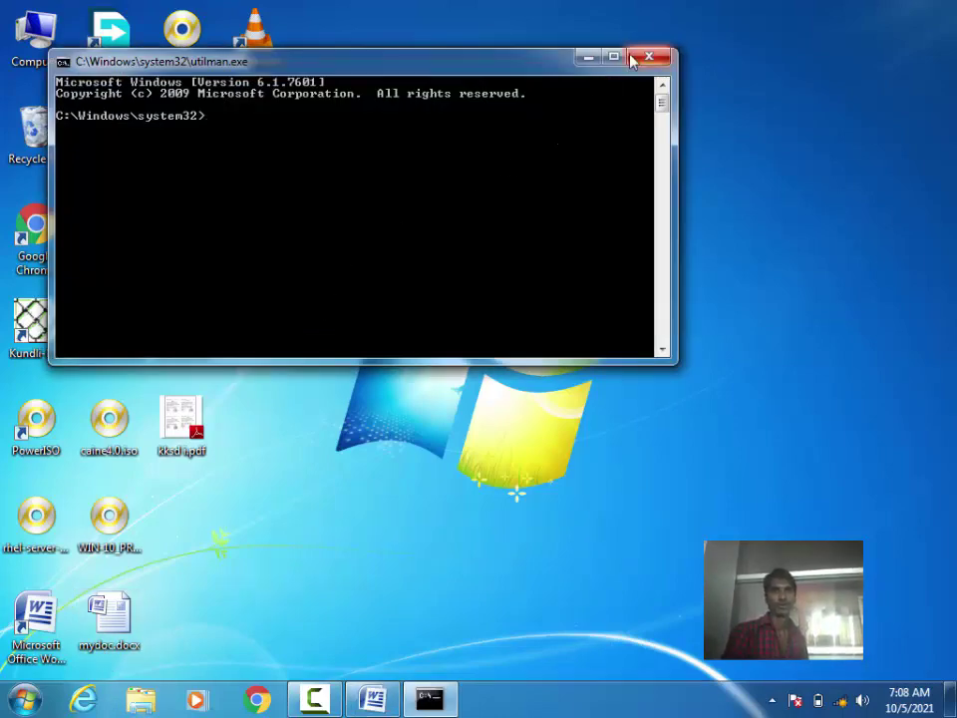
{"action": "left_click", "coordinate": [648, 57]}
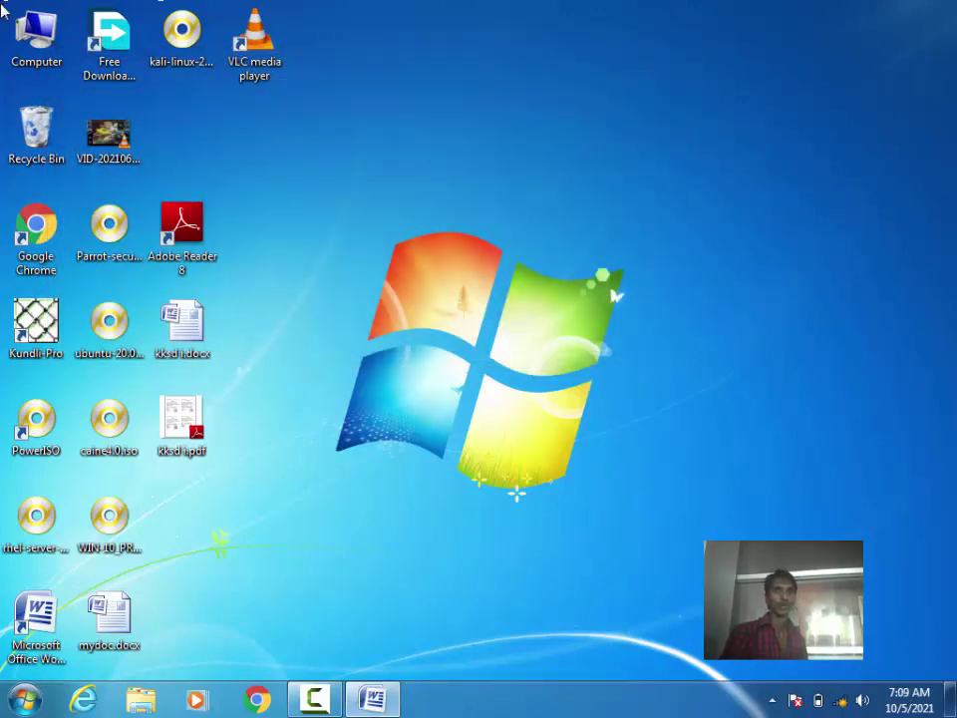
{"action": "double_click", "coordinate": [36, 33]}
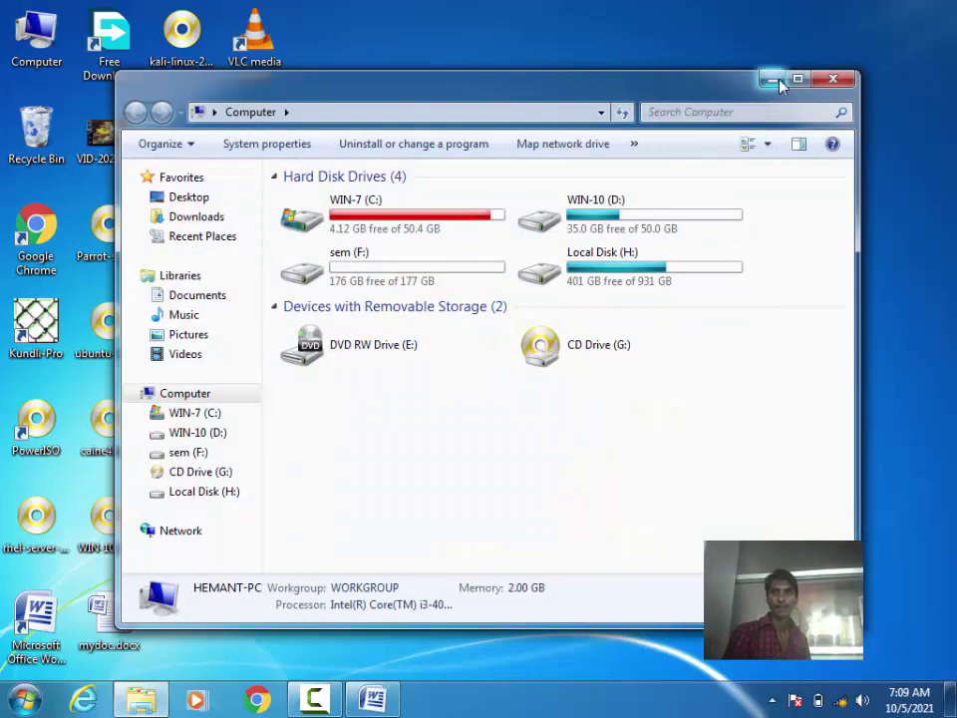
{"action": "left_click", "coordinate": [826, 84]}
{"action": "left_click", "coordinate": [25, 698]}
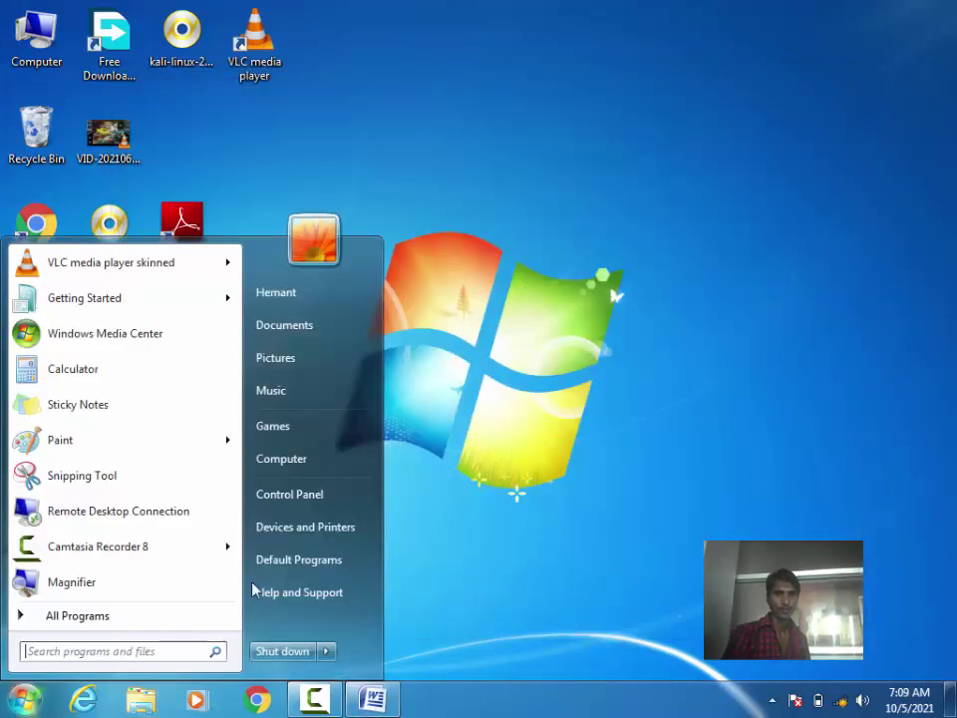
{"action": "left_click", "coordinate": [287, 495]}
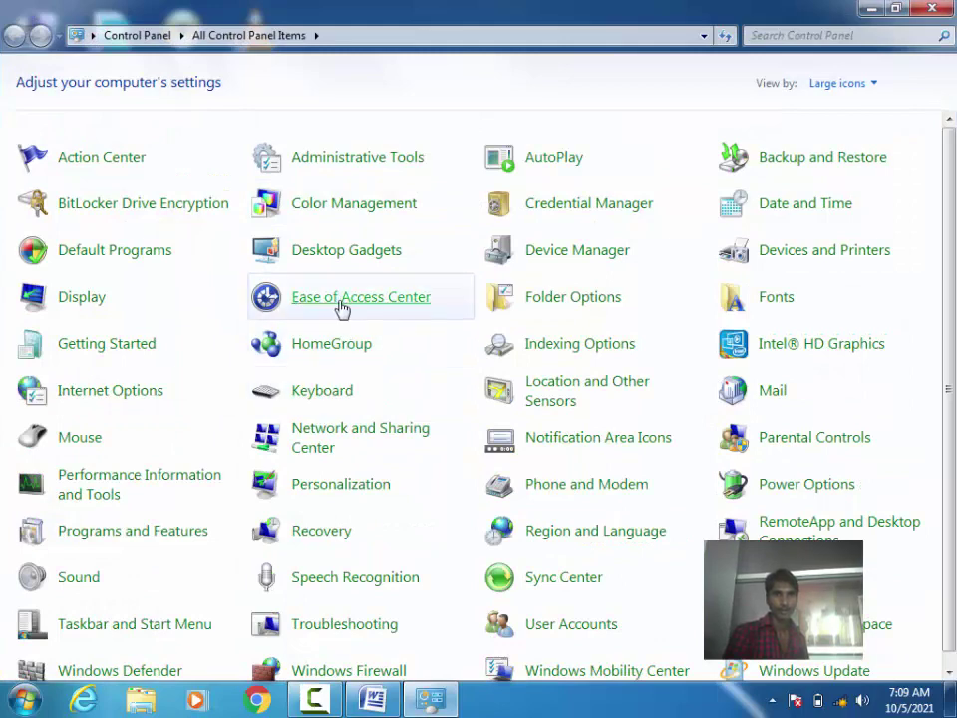
{"action": "left_click", "coordinate": [342, 304]}
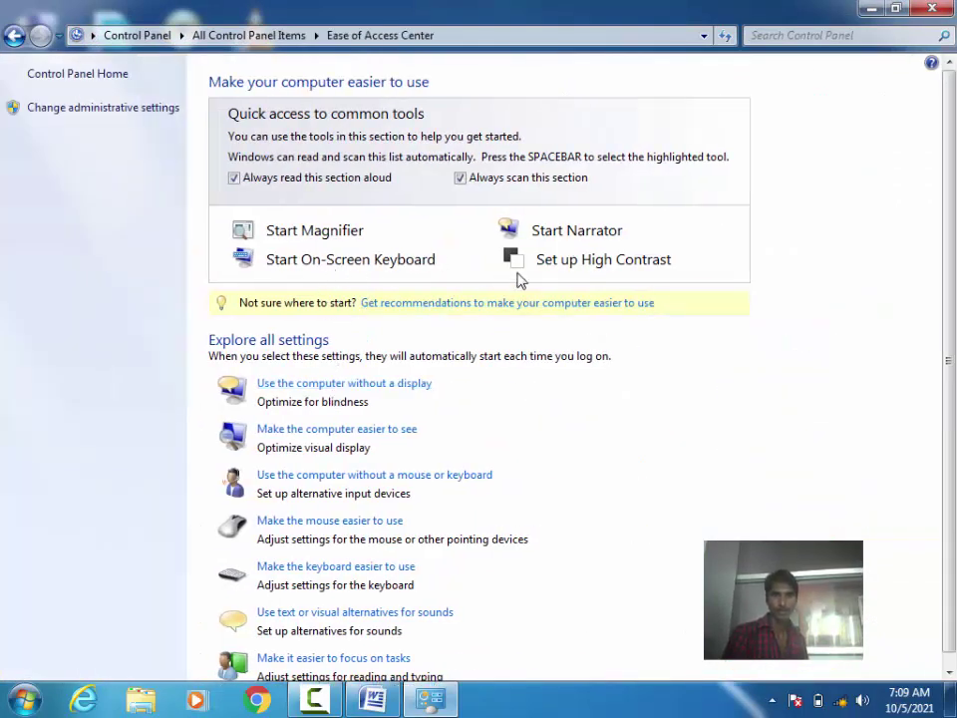
{"action": "left_click", "coordinate": [318, 239]}
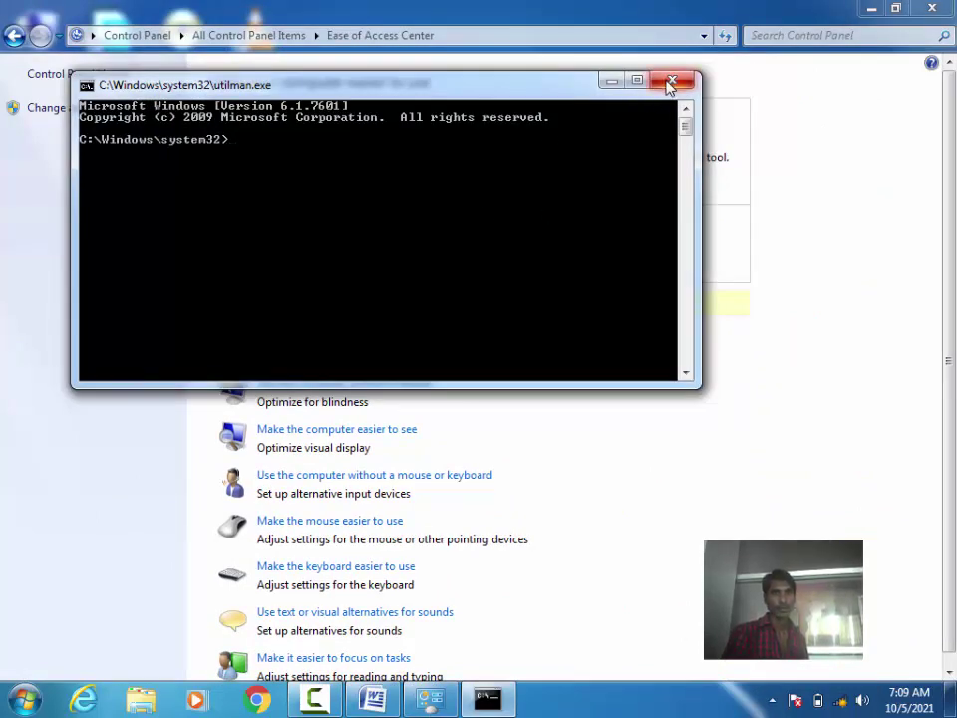
{"action": "left_click", "coordinate": [671, 82]}
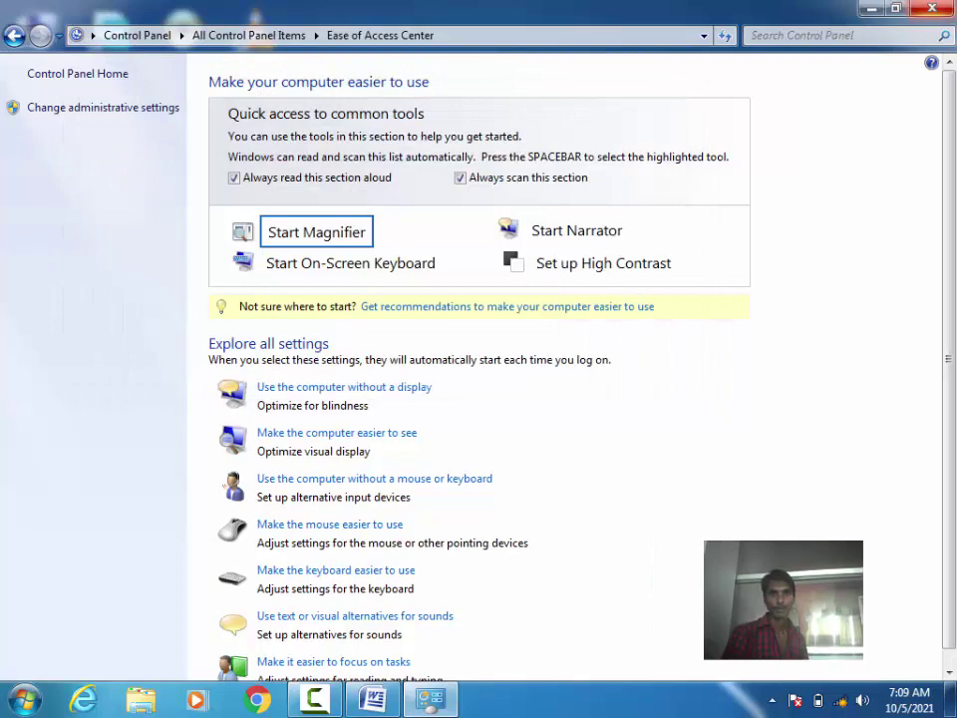
{"action": "key", "text": "alt+F4"}
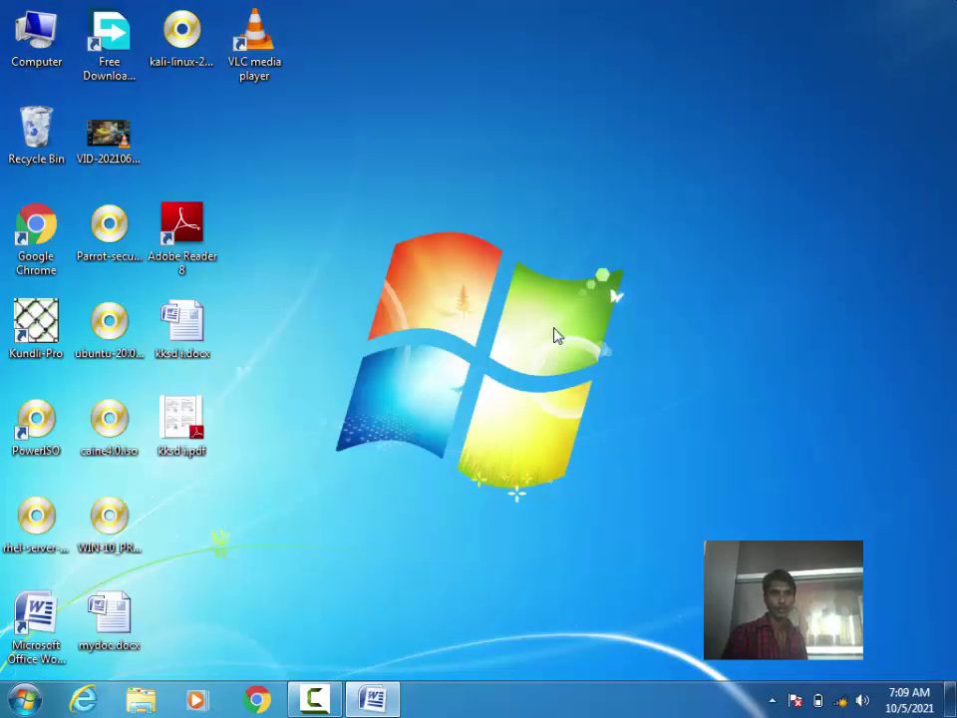
{"action": "right_click", "coordinate": [555, 331]}
{"action": "left_click", "coordinate": [599, 383]}
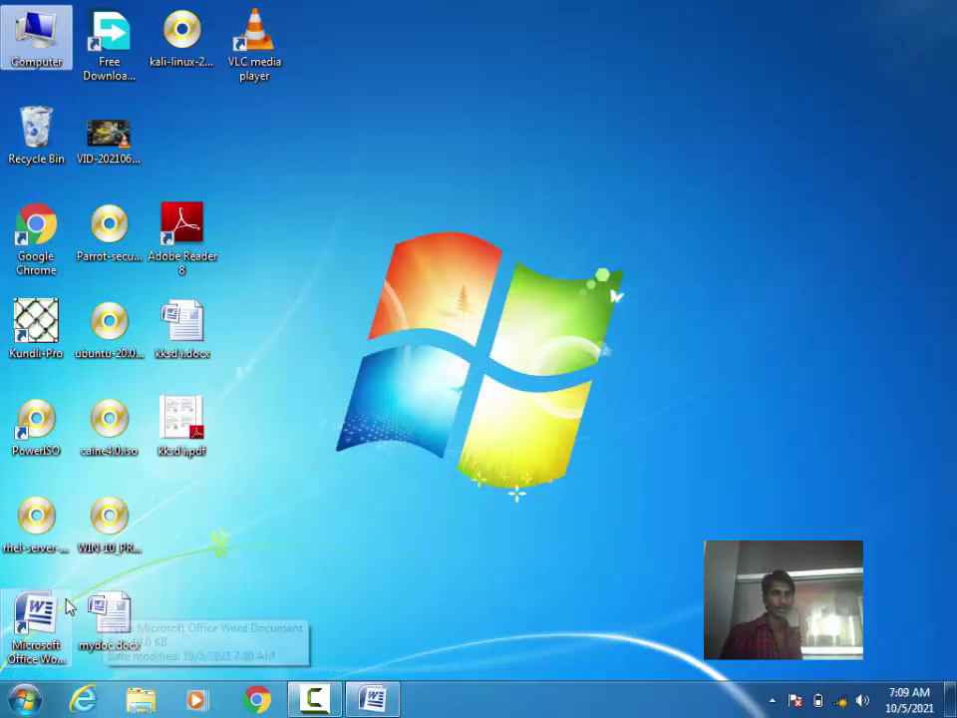
{"action": "left_click_drag", "start_coordinate": [207, 588], "coordinate": [214, 646]}
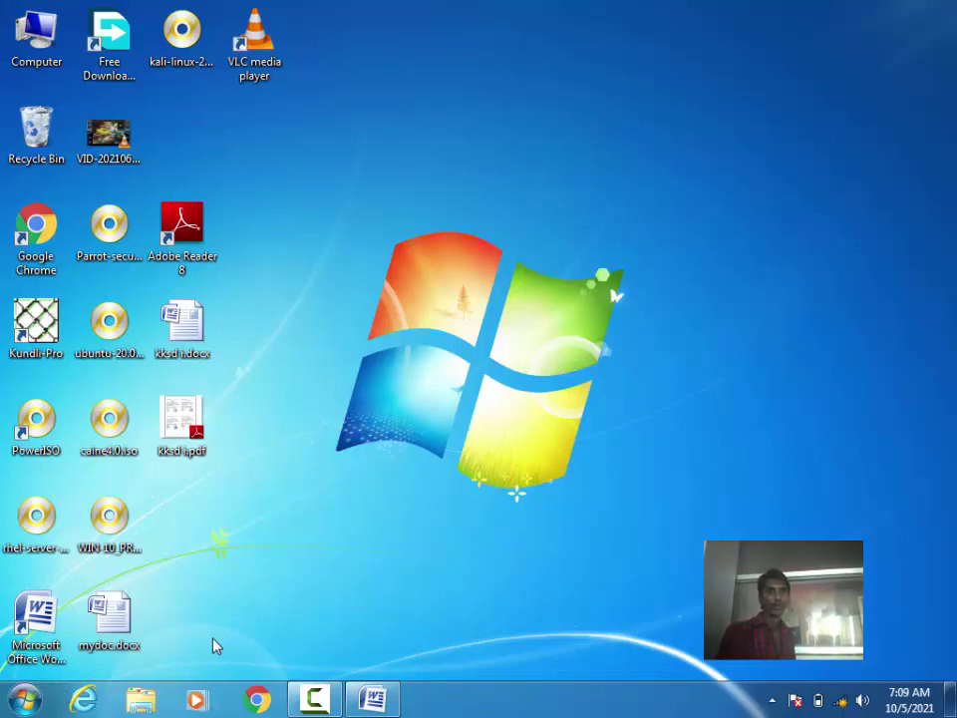
{"action": "left_click", "coordinate": [100, 656]}
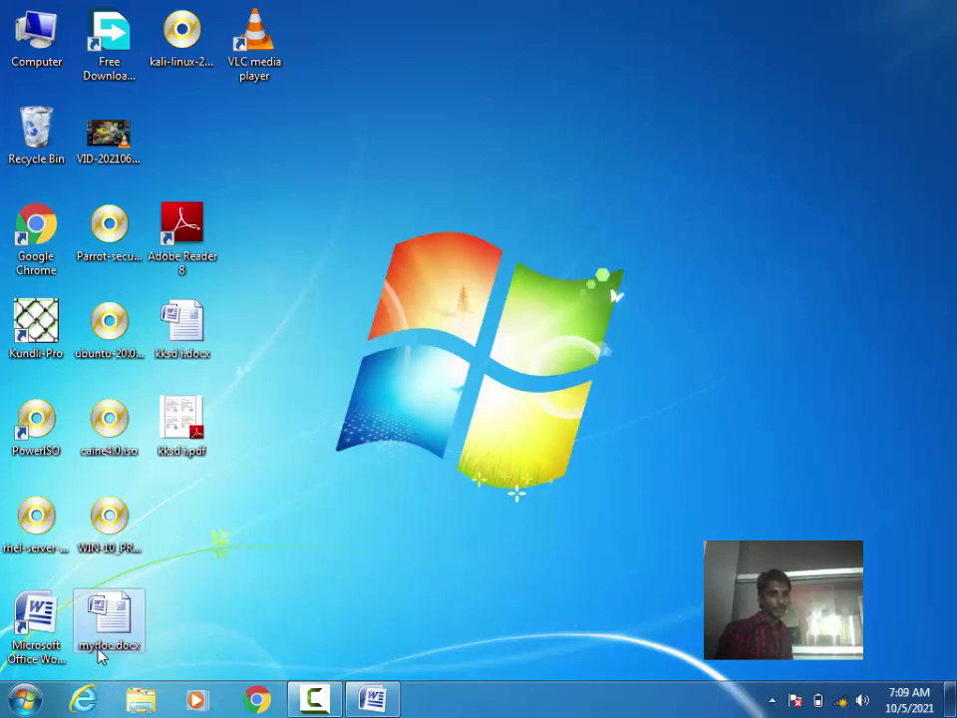
{"action": "left_click", "coordinate": [100, 655]}
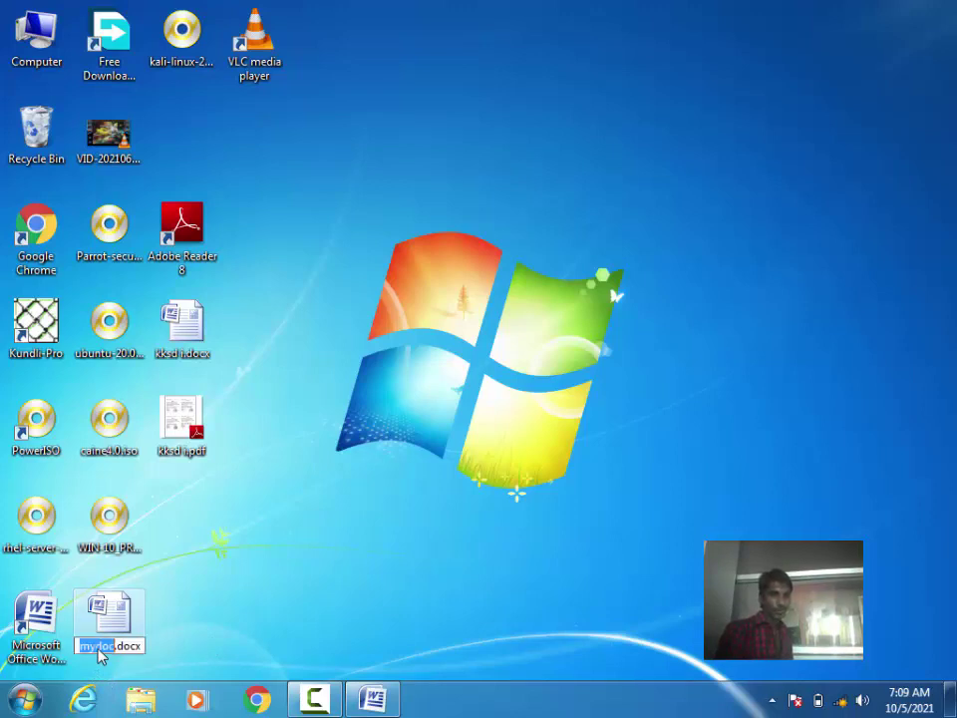
{"action": "key", "text": "Right"}
{"action": "key", "text": "Right"}
{"action": "key", "text": "Right"}
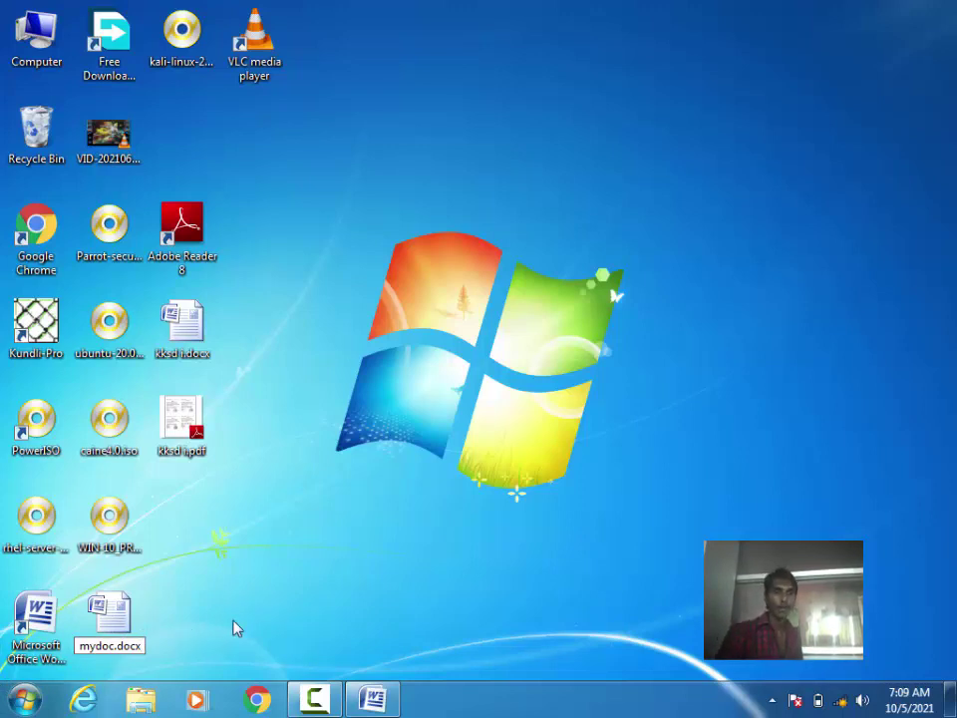
{"action": "key", "text": "Return"}
- Restore mydoc and browse the Word 97-2003 Document Save as type list, then cancel without saving
{"action": "left_click", "coordinate": [373, 698]}
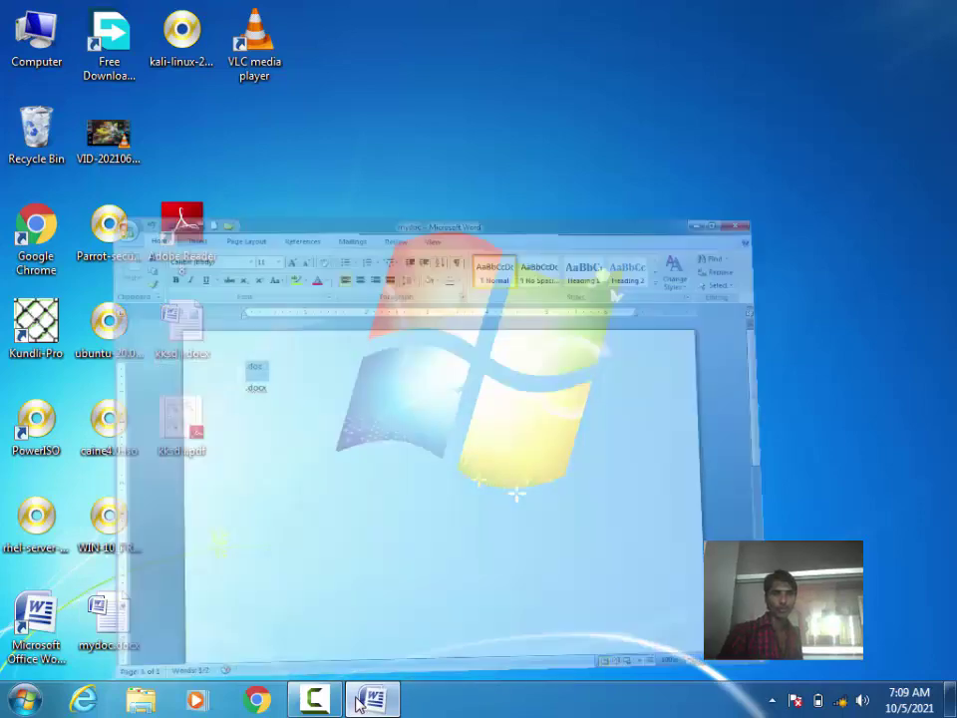
{"action": "left_click", "coordinate": [21, 19]}
{"action": "mouse_move", "coordinate": [60, 185]}
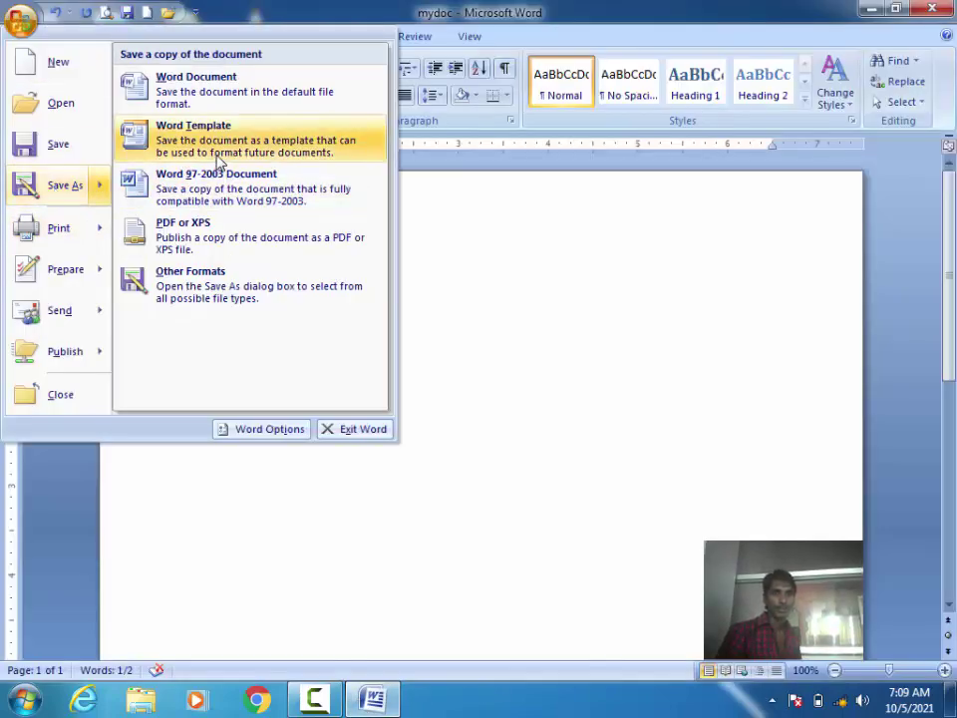
{"action": "left_click", "coordinate": [222, 182]}
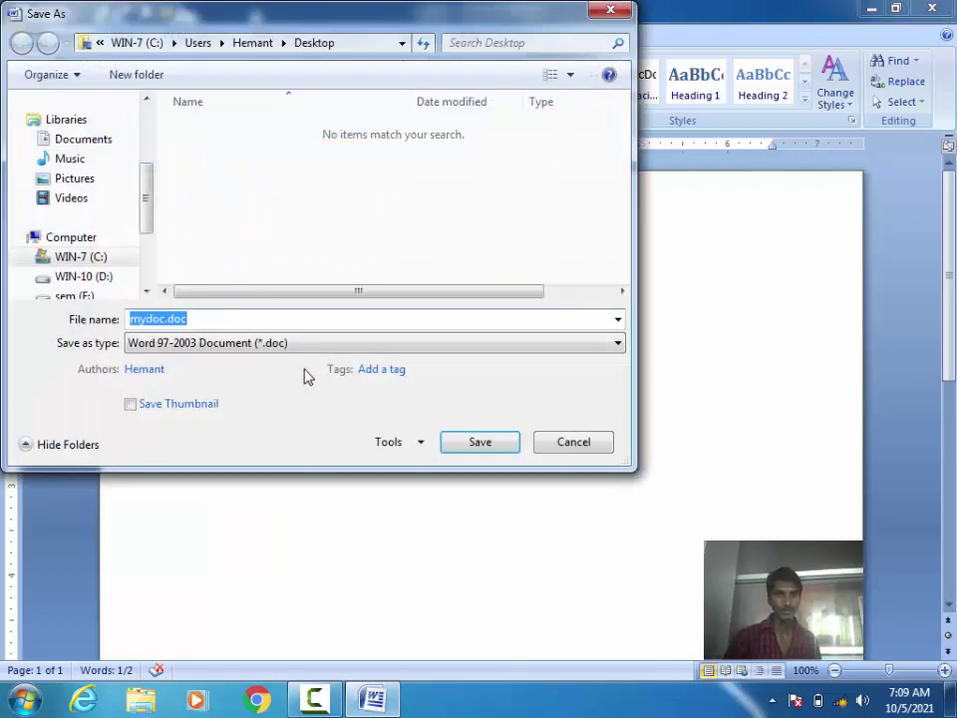
{"action": "left_click", "coordinate": [257, 320]}
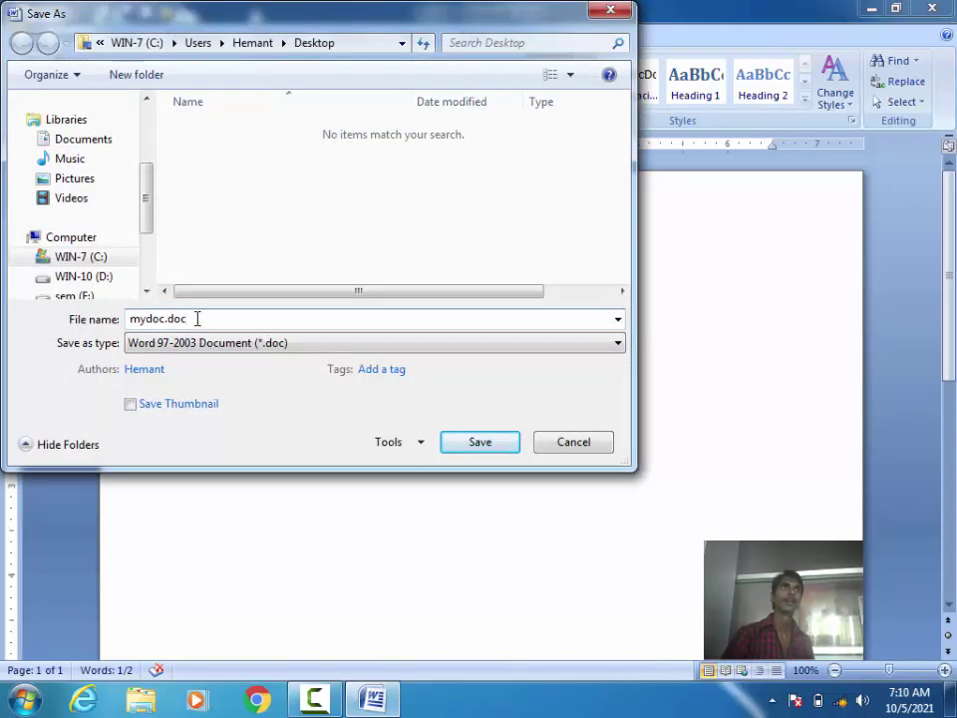
{"action": "left_click", "coordinate": [327, 346]}
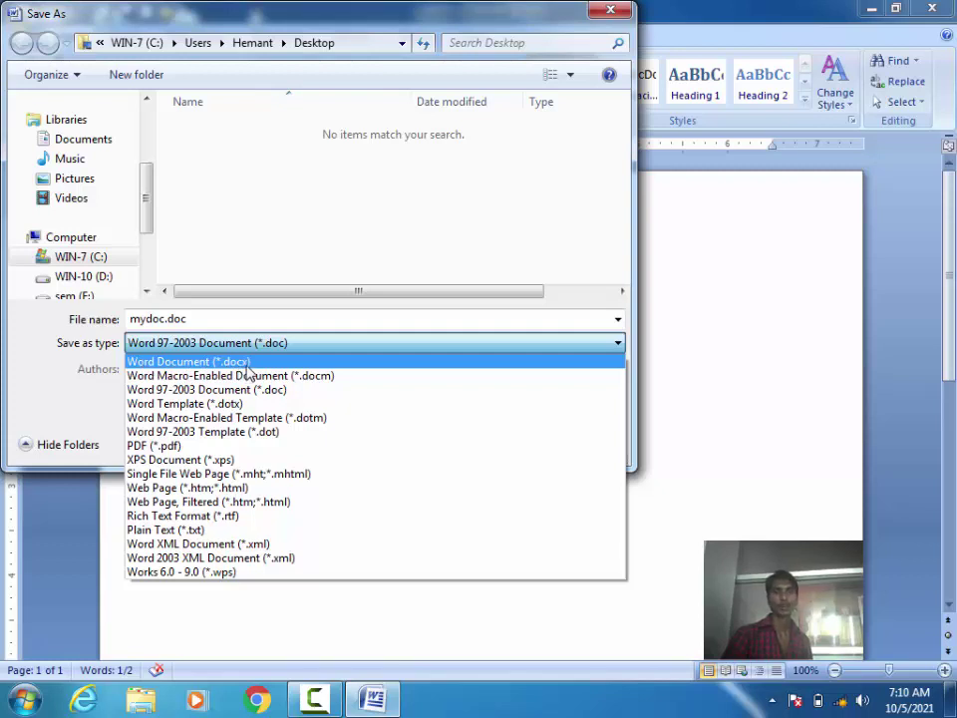
{"action": "left_click", "coordinate": [304, 397]}
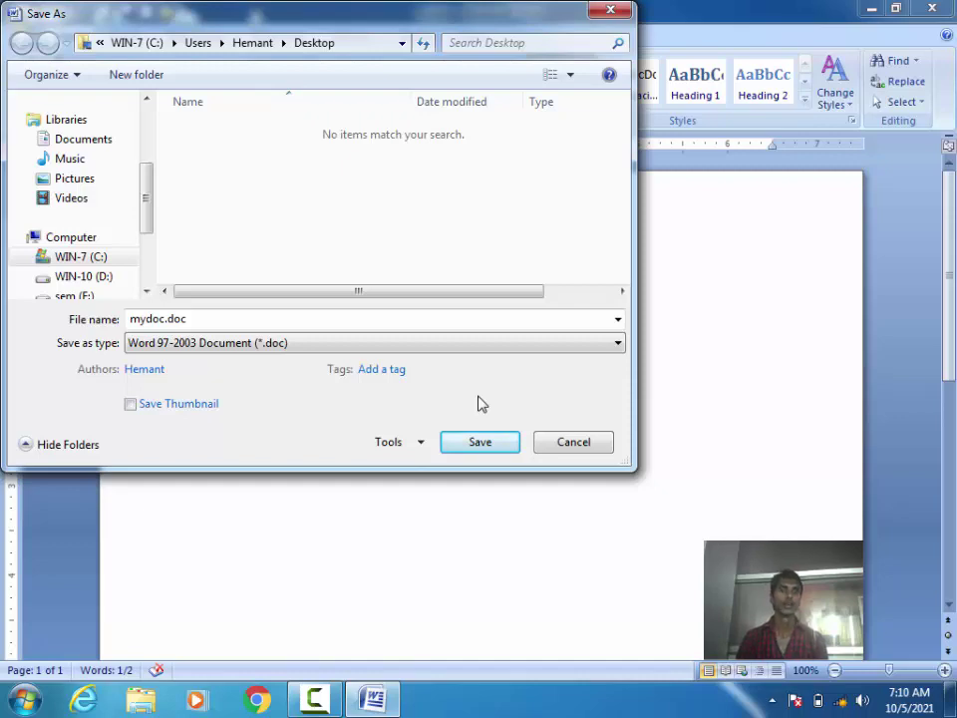
{"action": "left_click", "coordinate": [557, 443]}
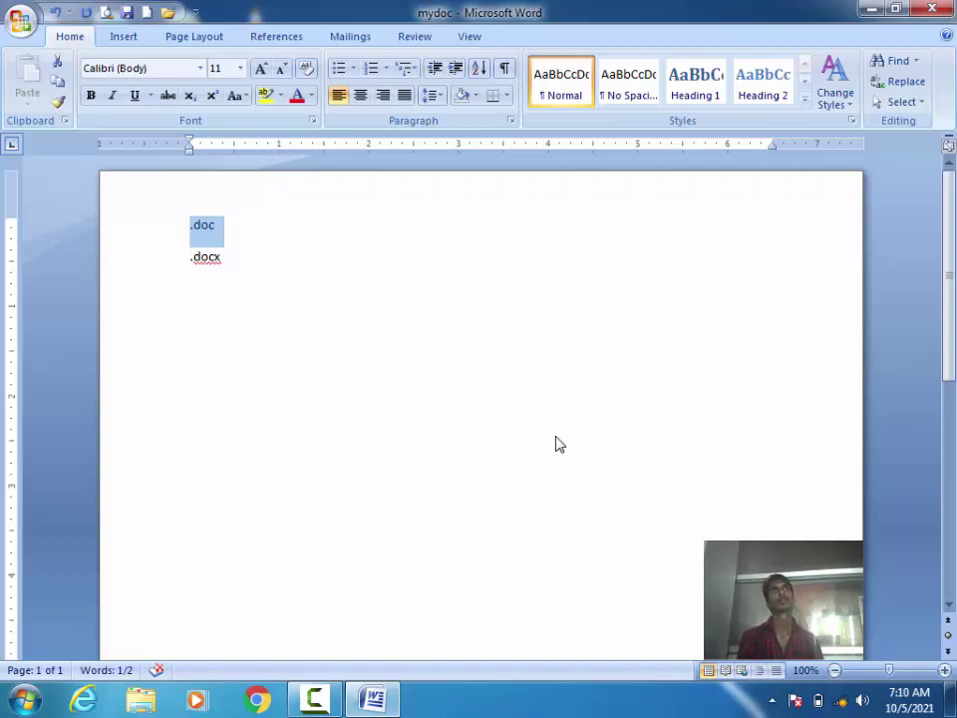
- Open the Office button menu listing mydoc.docx, semant.docx, mydoc1.docx and kksd i.docx
{"action": "left_click", "coordinate": [8, 12]}
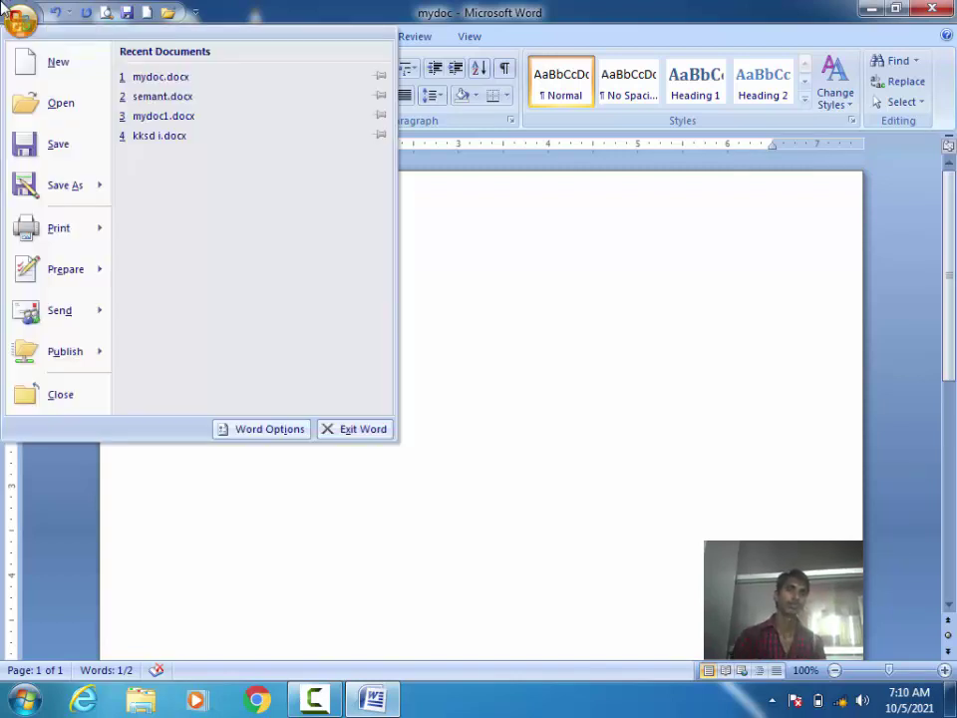
{"action": "mouse_move", "coordinate": [65, 186]}
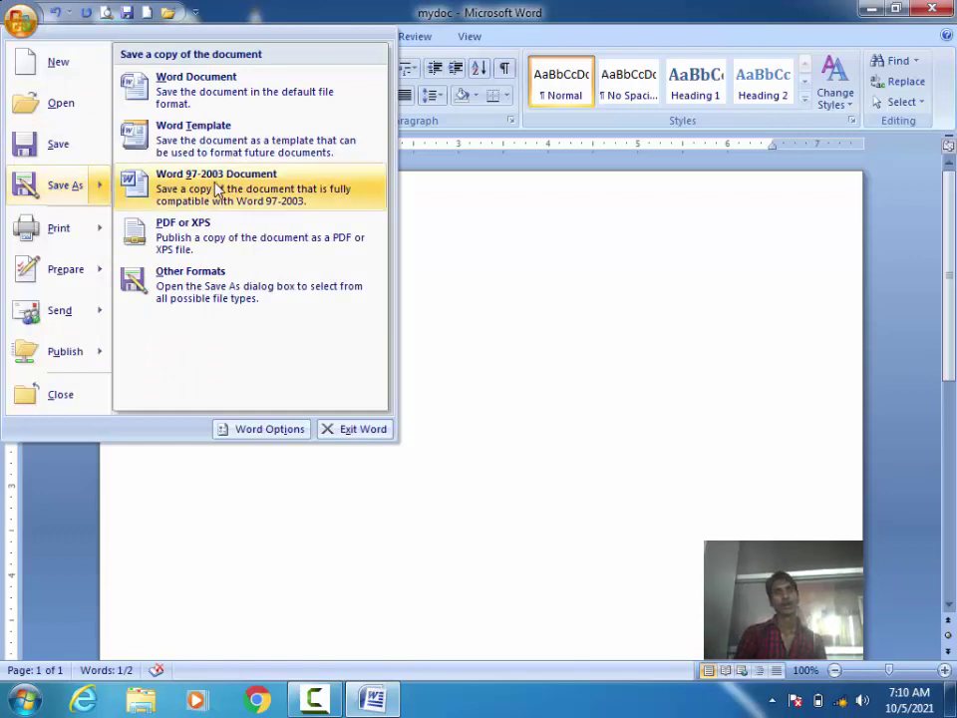
- Preview the Publish as PDF or XPS dialog proposing mydoc.pdf, then cancel it
{"action": "left_click", "coordinate": [260, 247]}
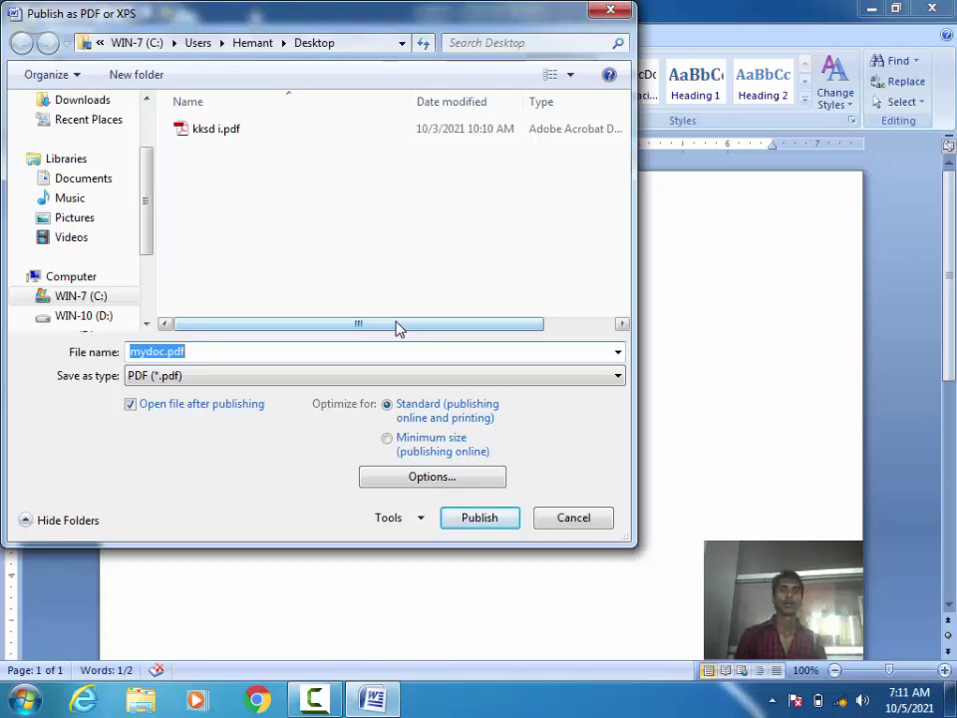
{"action": "left_click", "coordinate": [565, 519]}
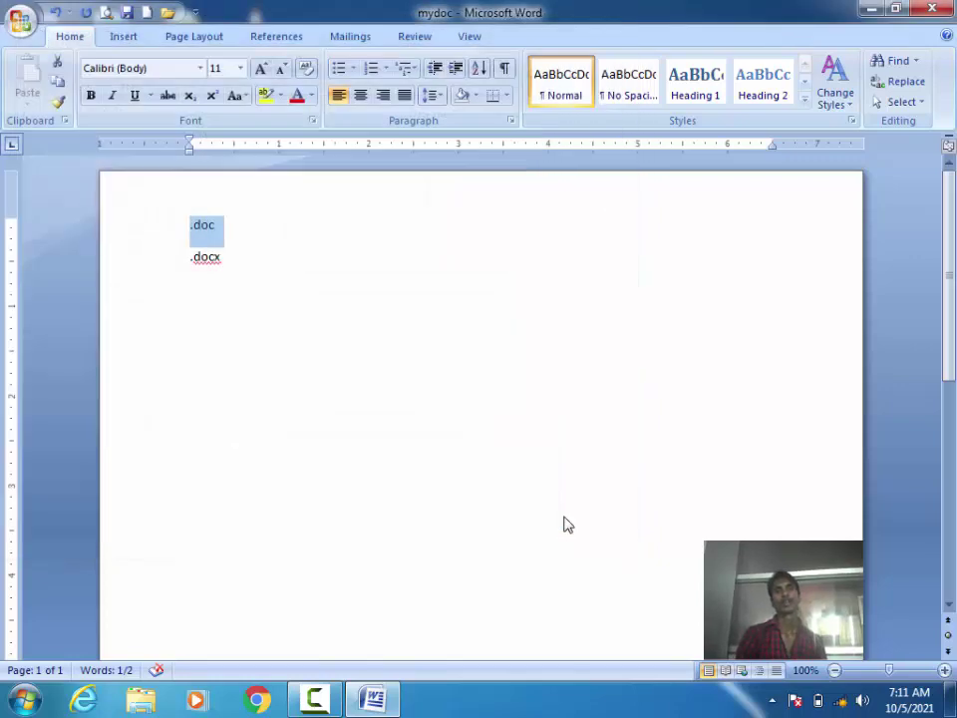
- Deselect the .doc text and bring up the Office menu's Save As choices
{"action": "left_click", "coordinate": [275, 343]}
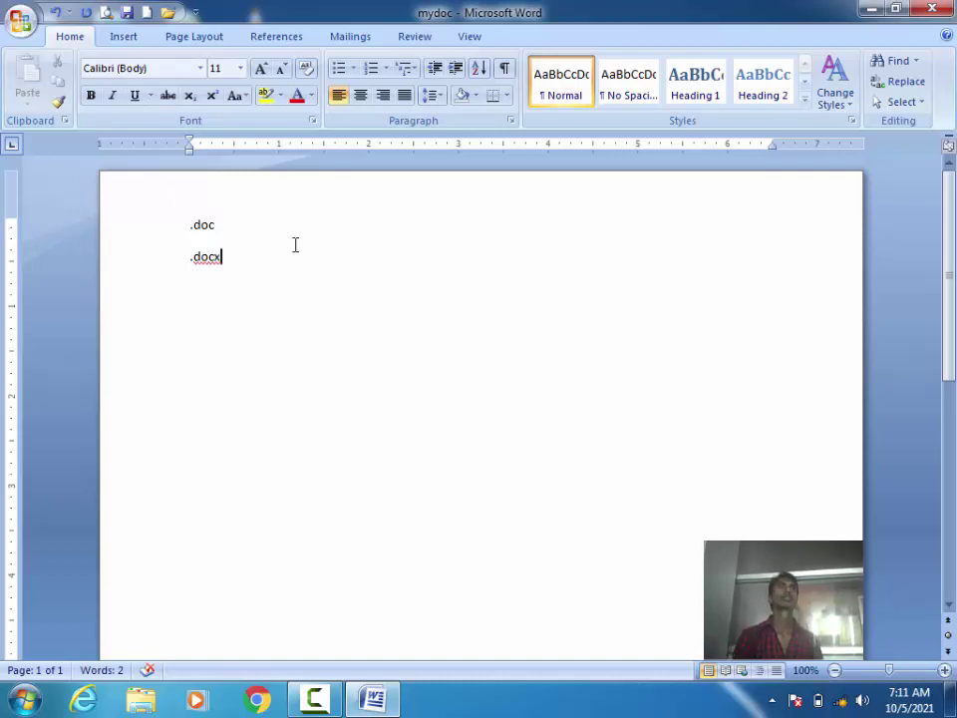
{"action": "left_click", "coordinate": [6, 10]}
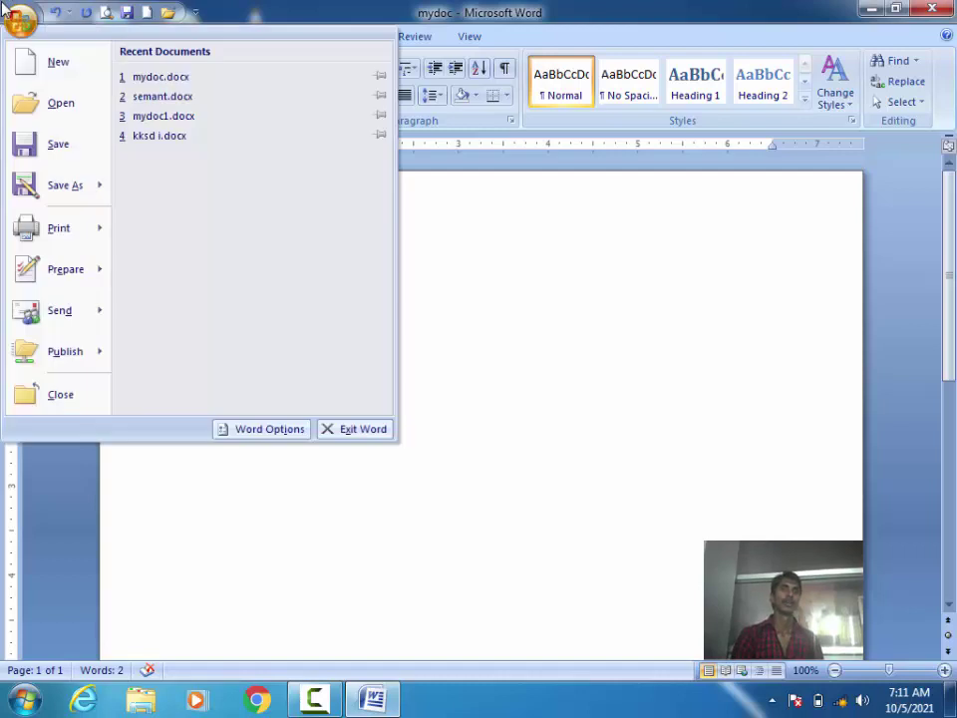
{"action": "mouse_move", "coordinate": [61, 185]}
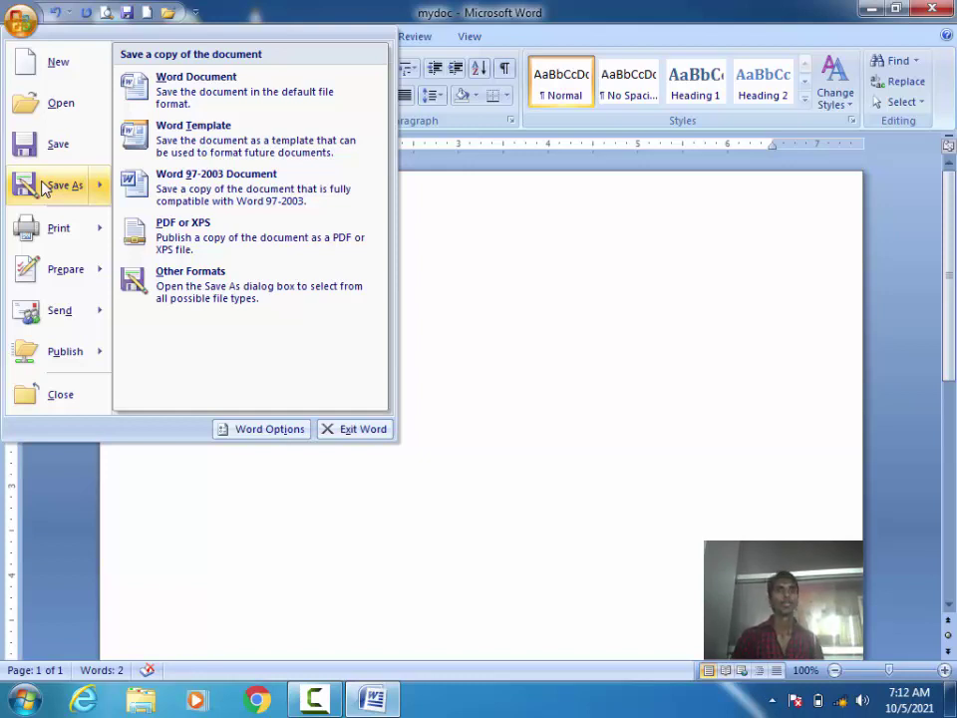
- Publish mydoc.pdf to the Desktop with Open file after publishing ticked, then minimize Word
{"action": "left_click", "coordinate": [215, 242]}
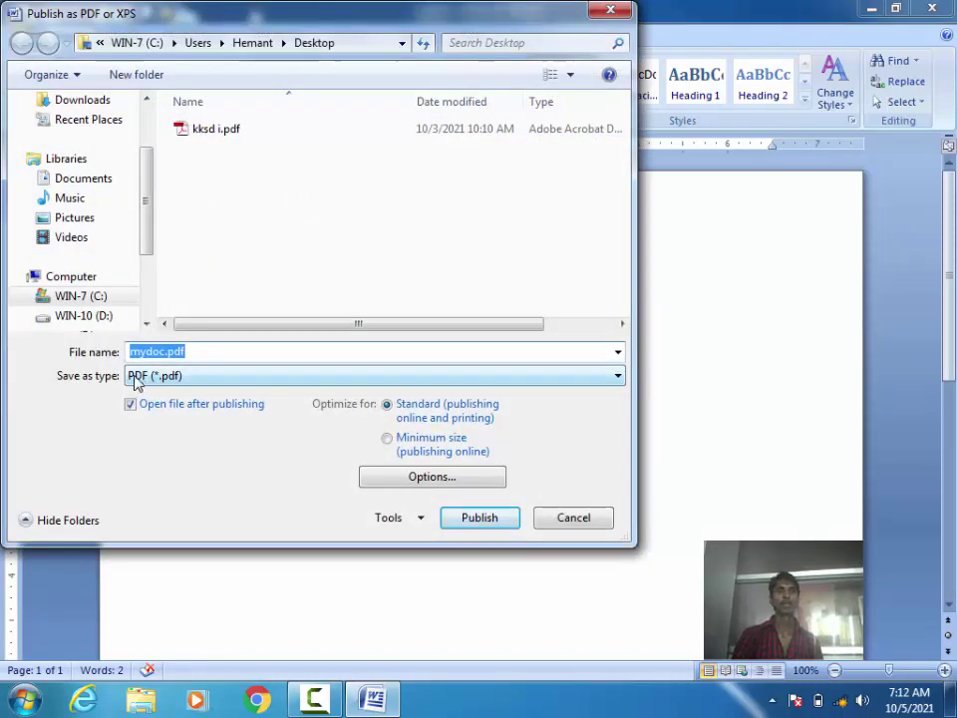
{"action": "left_click", "coordinate": [500, 526]}
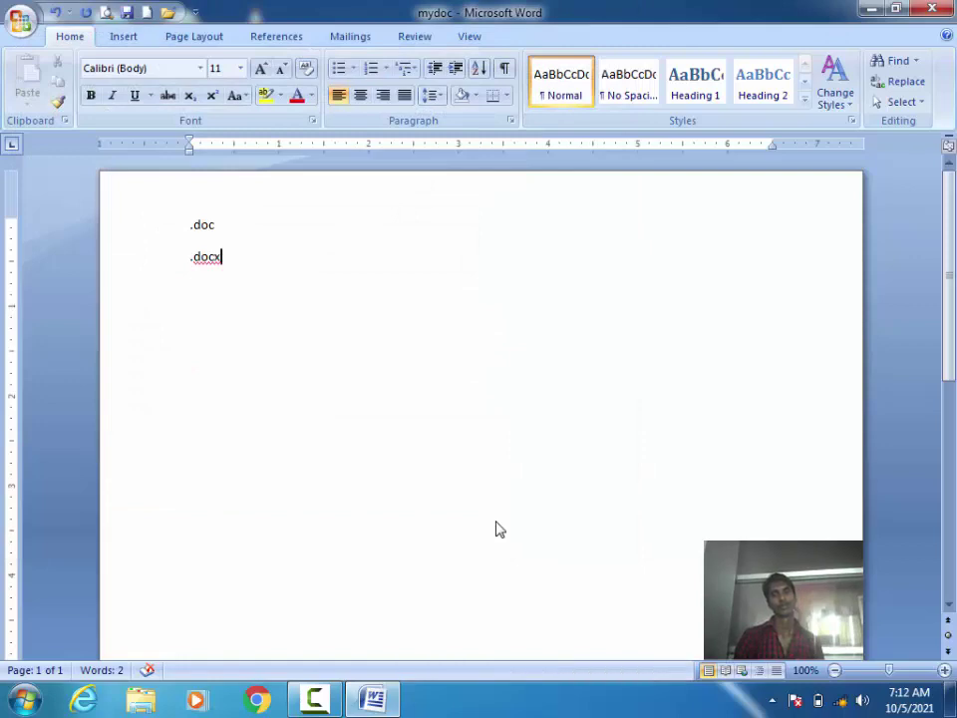
{"action": "left_click", "coordinate": [868, 12]}
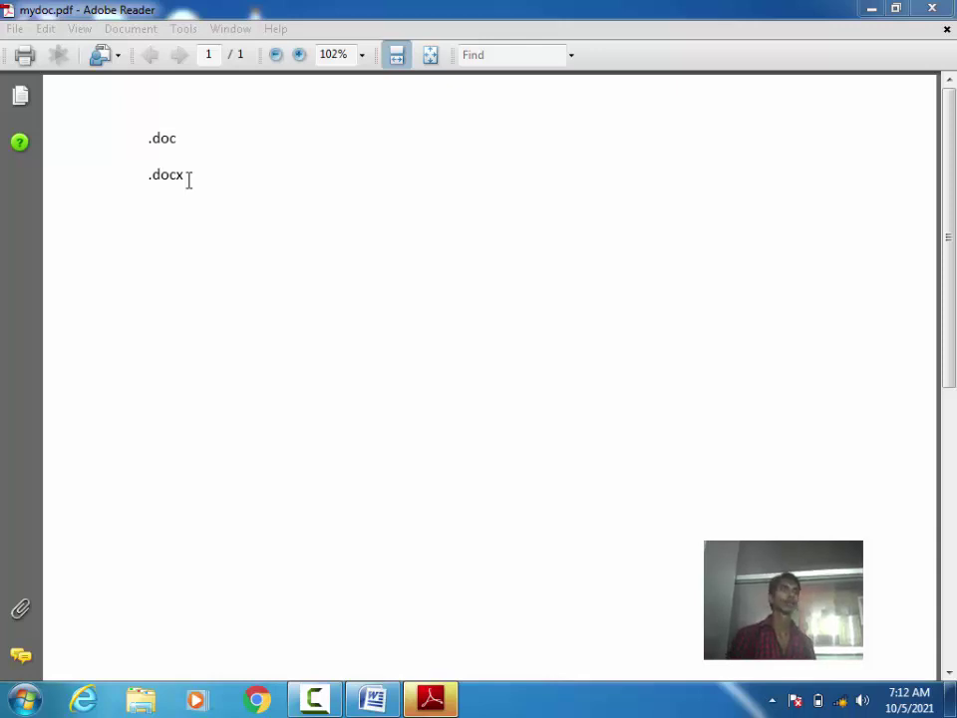
- Select and deselect the .doc and .docx lines in mydoc.pdf, then close Adobe Reader
{"action": "left_click_drag", "start_coordinate": [189, 173], "coordinate": [148, 133]}
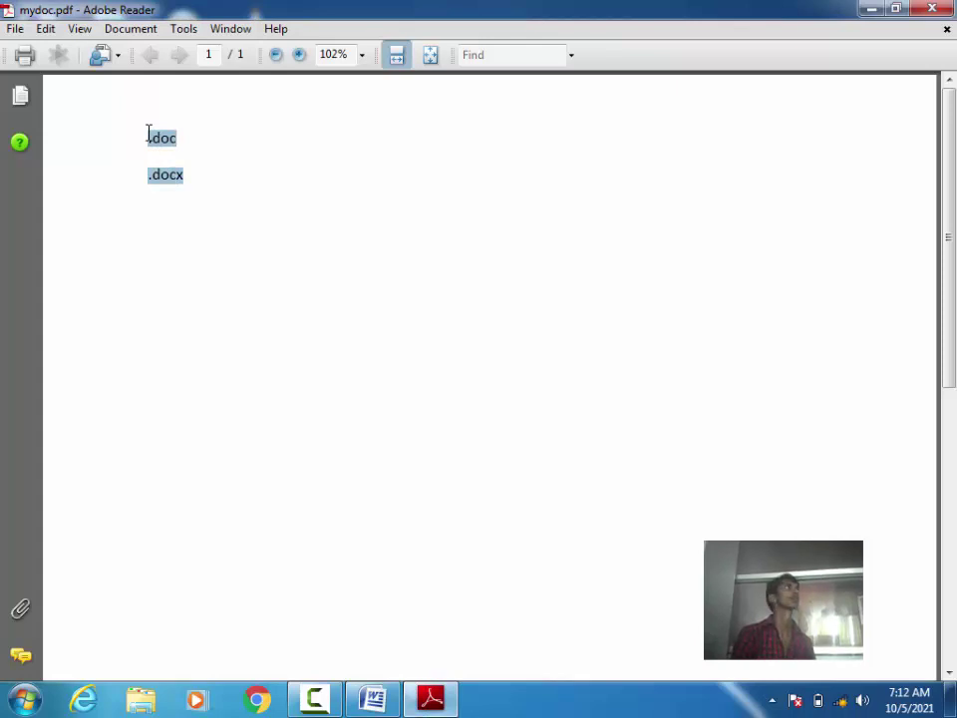
{"action": "left_click", "coordinate": [376, 482]}
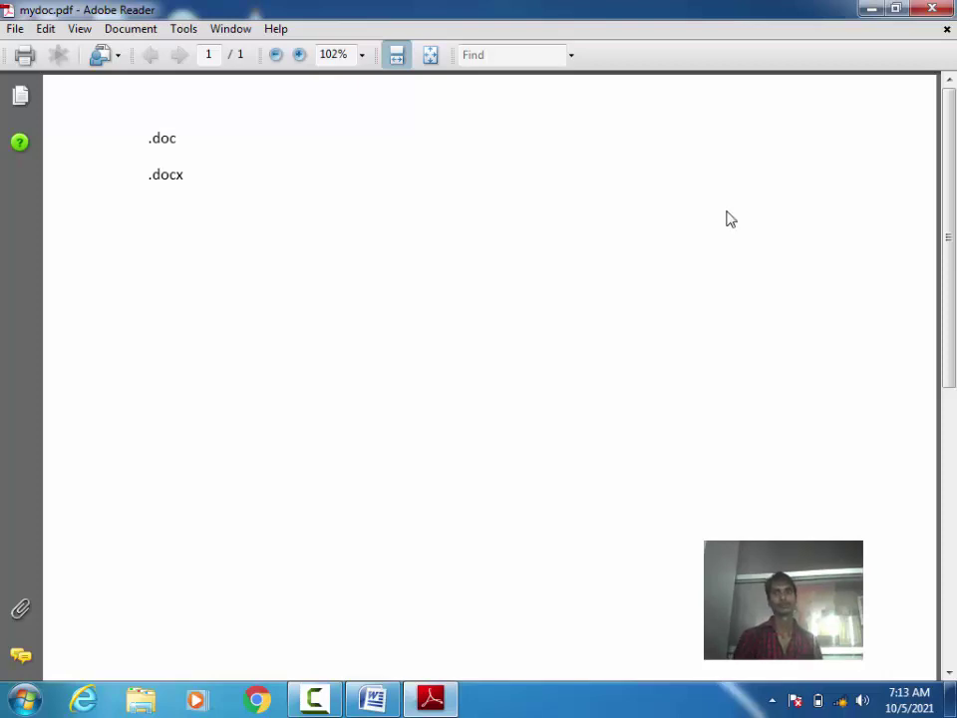
{"action": "left_click", "coordinate": [932, 9]}
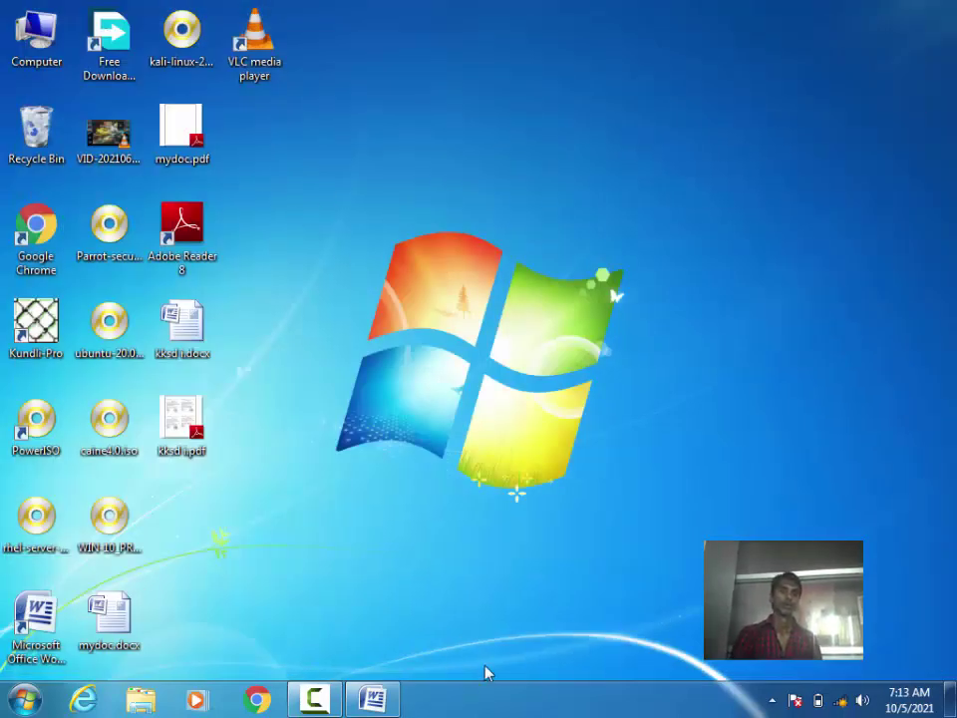
- Restore mydoc in Word and show the Save As choices including PDF or XPS
{"action": "left_click", "coordinate": [374, 703]}
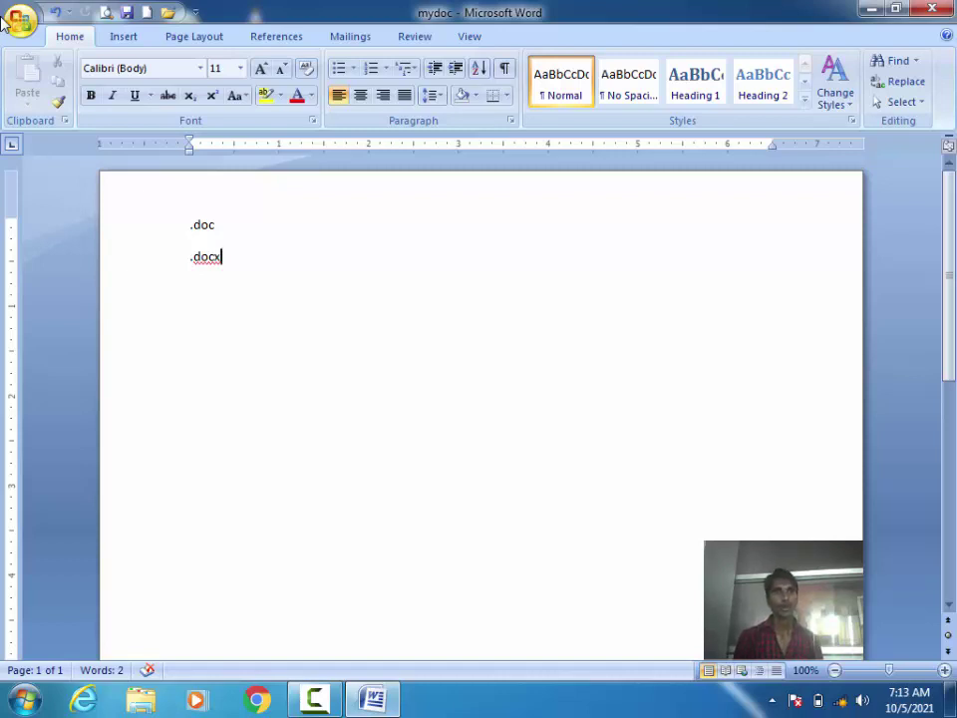
{"action": "left_click", "coordinate": [18, 20]}
{"action": "mouse_move", "coordinate": [60, 186]}
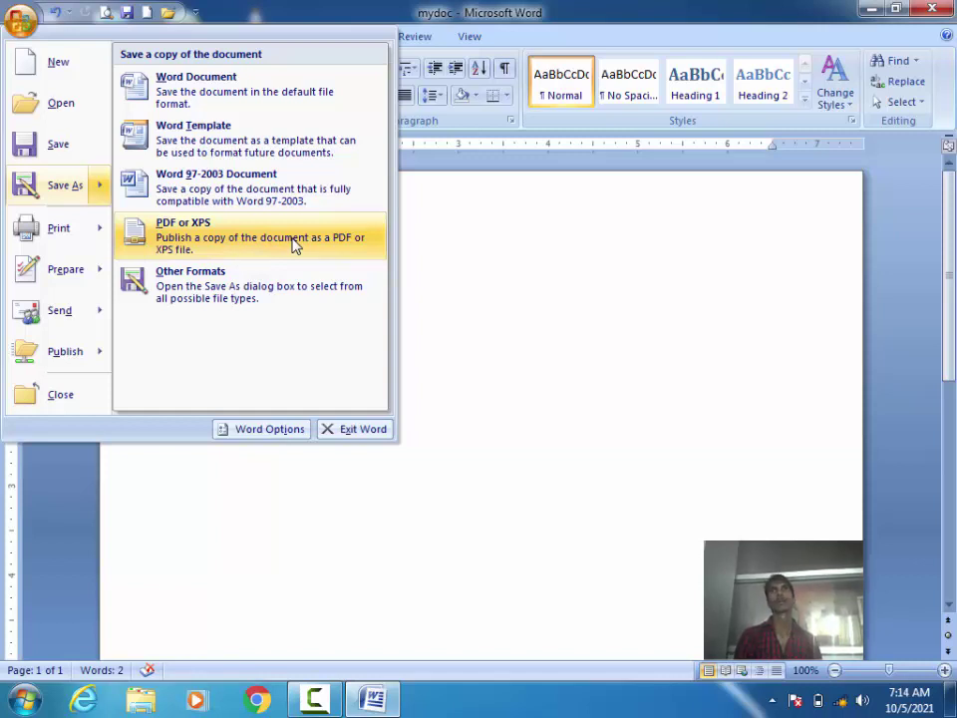
- Publish the document as mydoc.xps using the XPS Document format
{"action": "left_click", "coordinate": [235, 236]}
{"action": "left_click", "coordinate": [276, 373]}
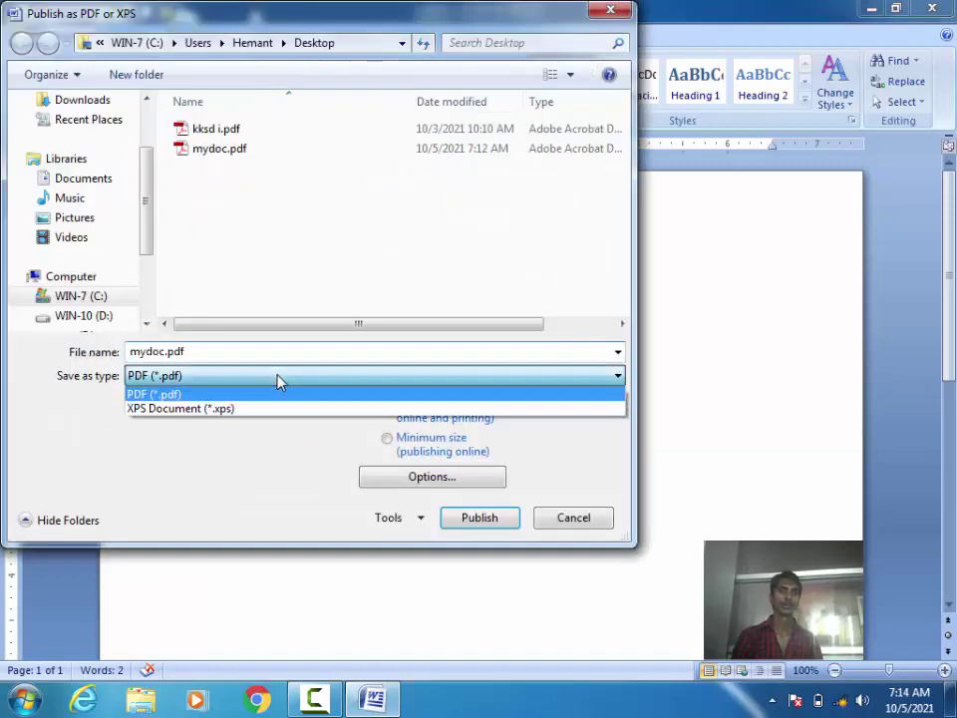
{"action": "left_click", "coordinate": [282, 405]}
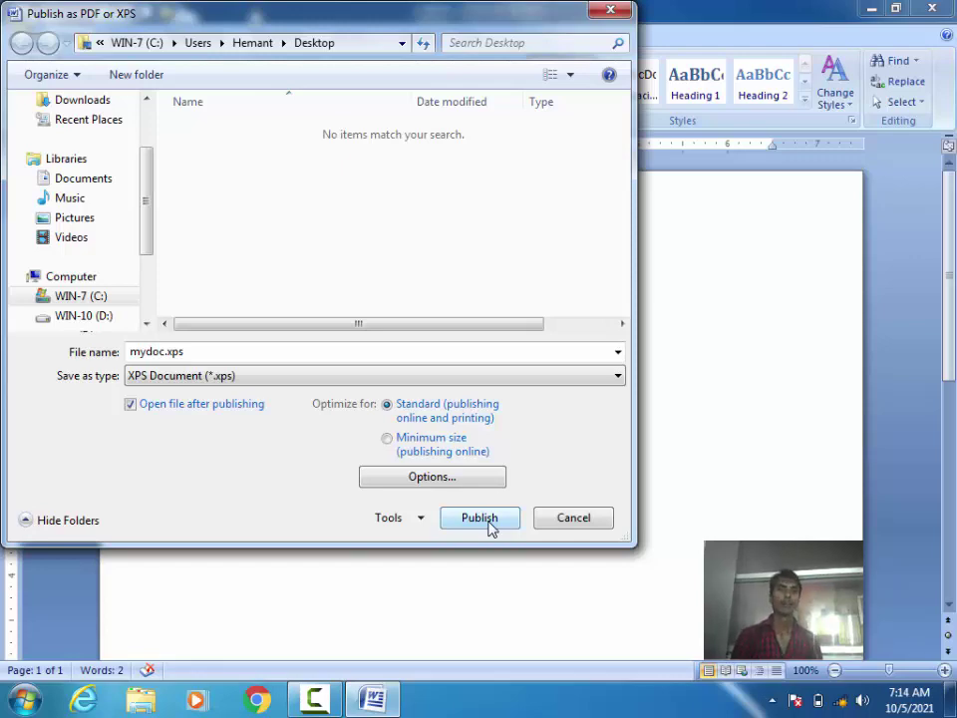
{"action": "left_click", "coordinate": [490, 529]}
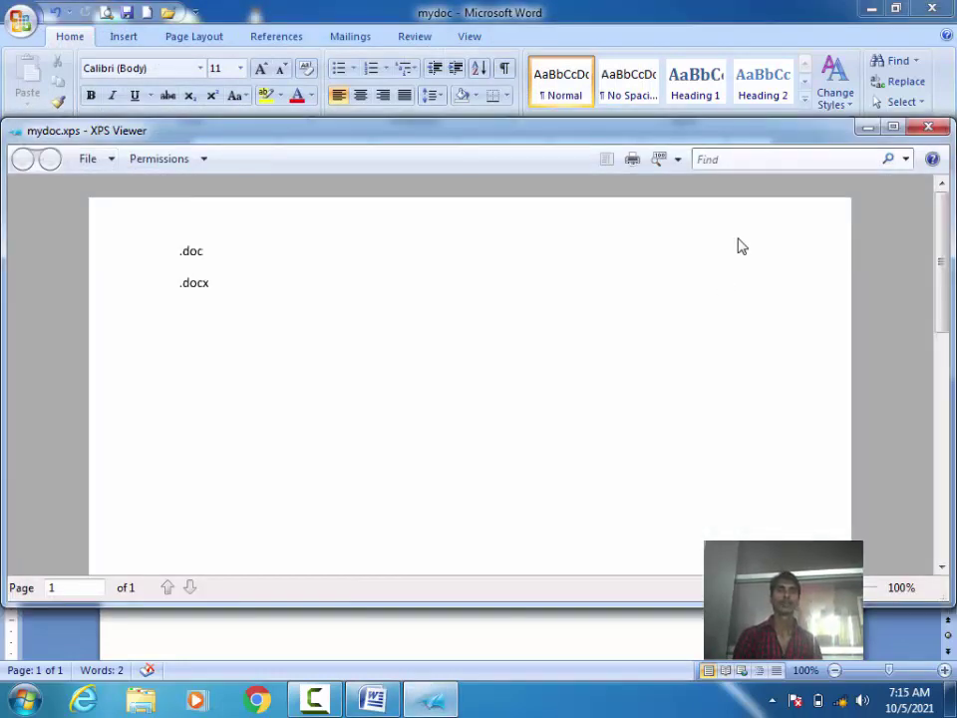
- Maximize XPS Viewer, select and deselect the mydoc.xps lines twice, then close the viewer
{"action": "left_click", "coordinate": [893, 129]}
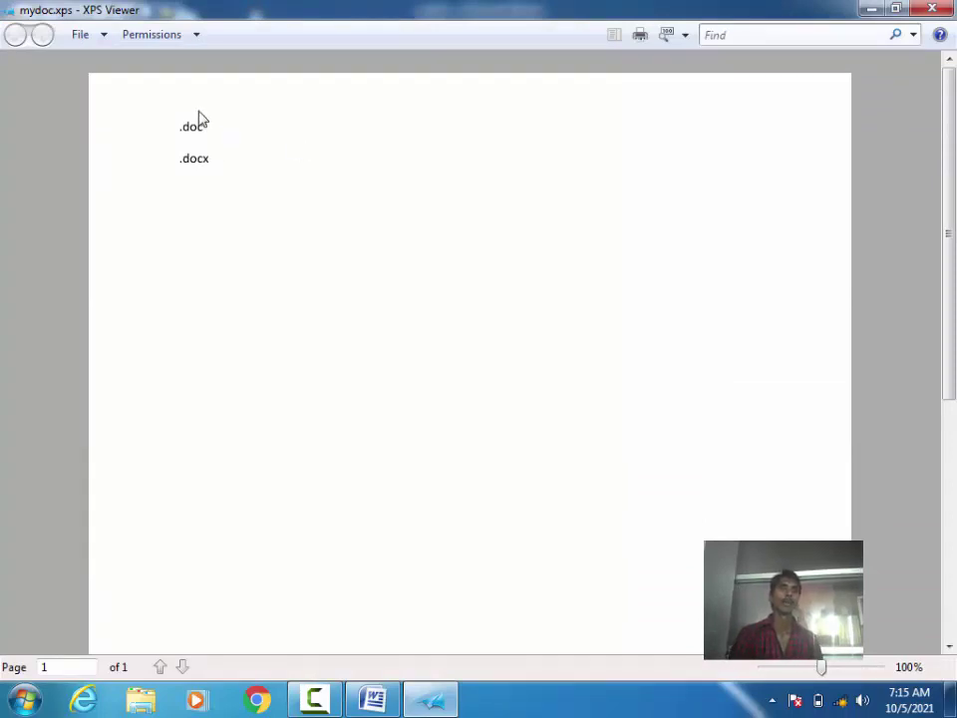
{"action": "left_click_drag", "start_coordinate": [214, 165], "coordinate": [185, 130]}
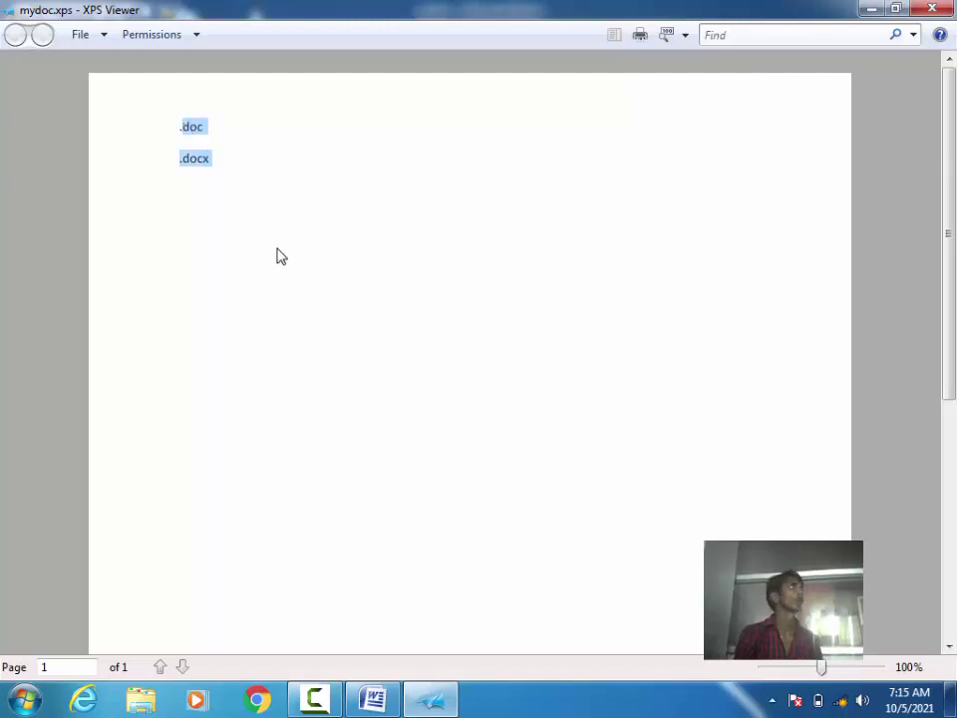
{"action": "left_click", "coordinate": [418, 301]}
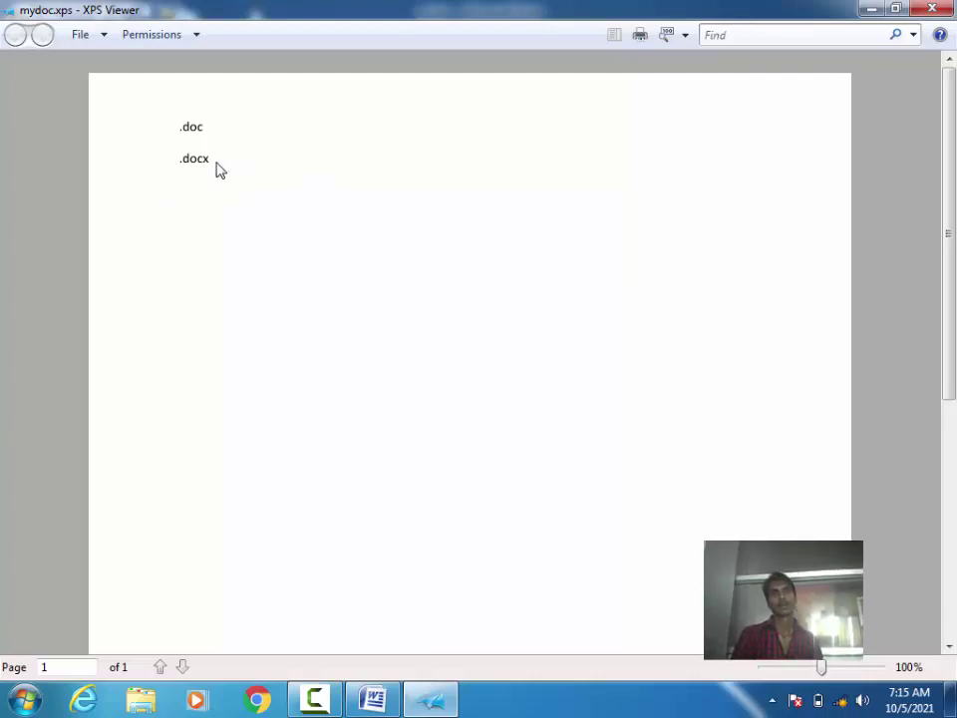
{"action": "left_click_drag", "start_coordinate": [215, 163], "coordinate": [176, 126]}
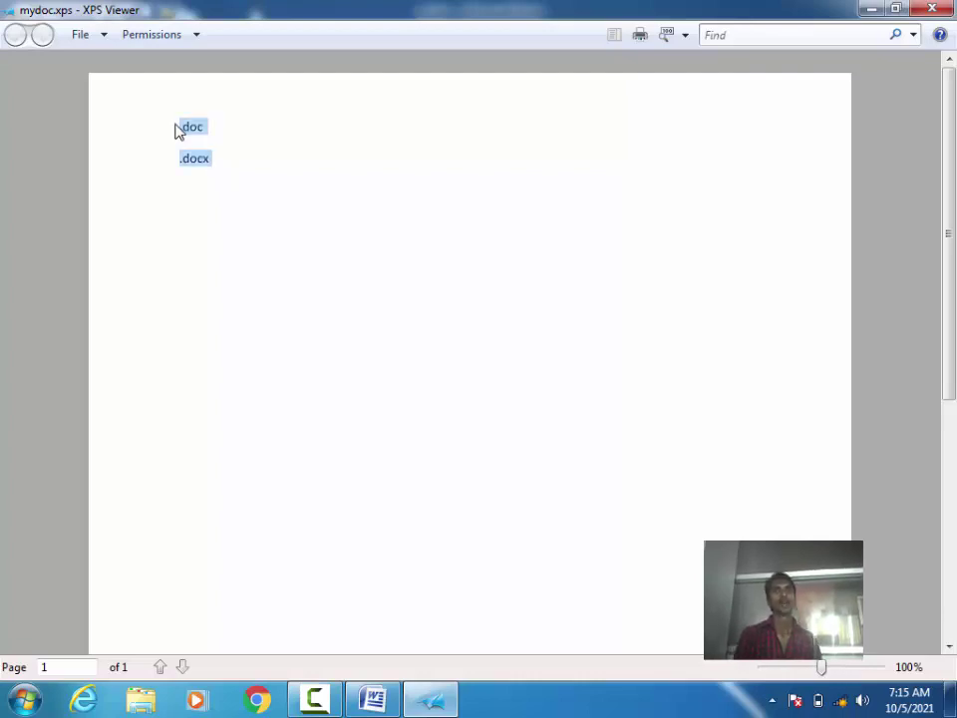
{"action": "left_click", "coordinate": [220, 156]}
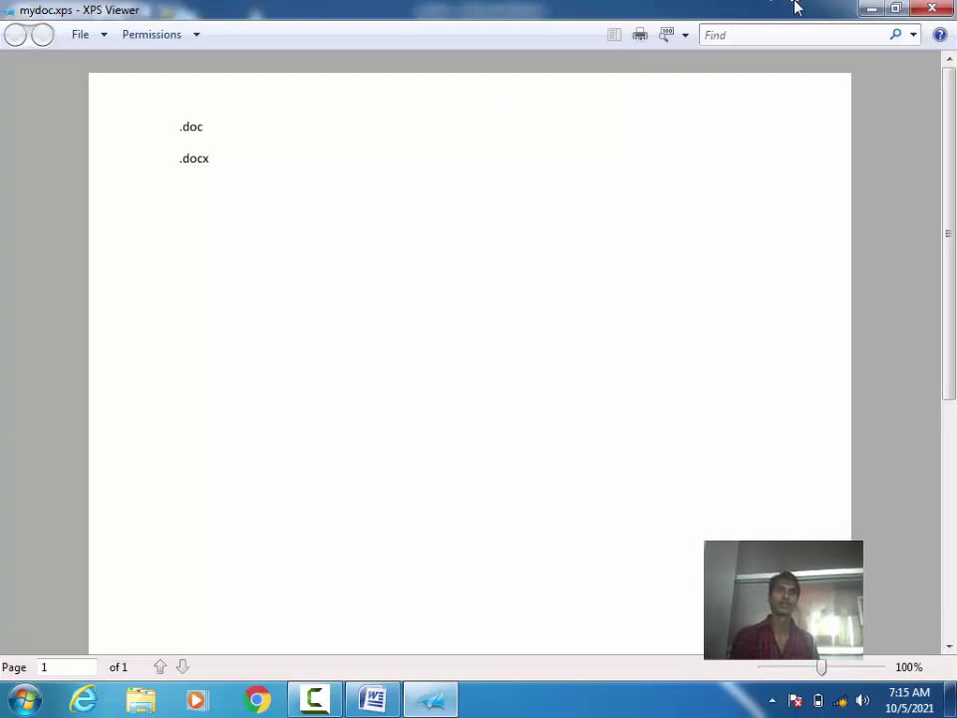
{"action": "left_click", "coordinate": [933, 8]}
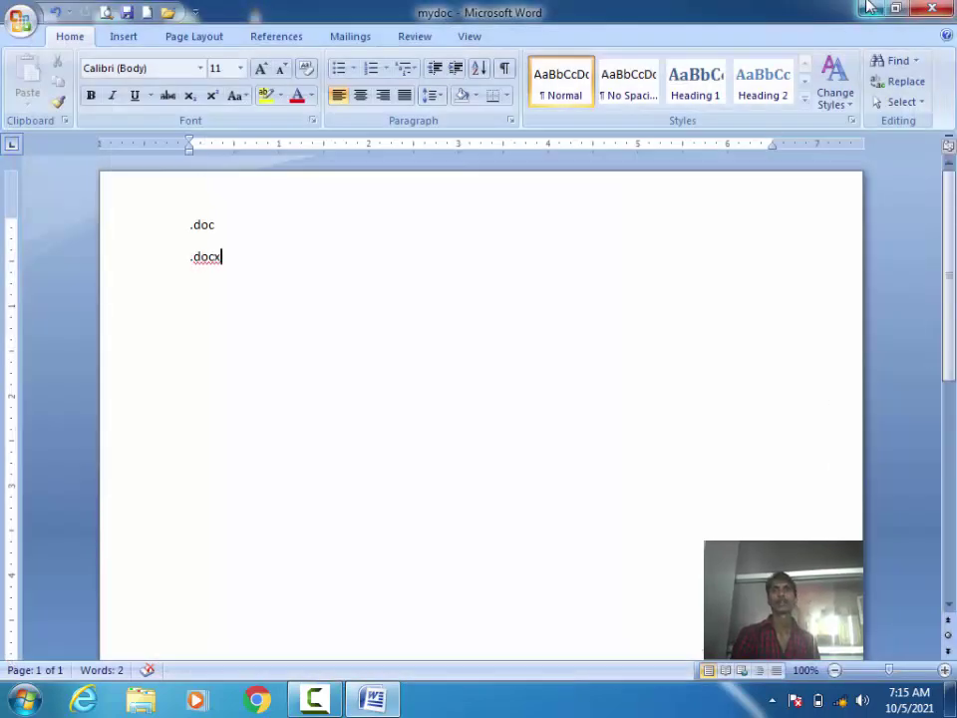
- Delete the exported mydoc.pdf and mydoc.xps from the desktop, then bring Word back
{"action": "left_click", "coordinate": [932, 8]}
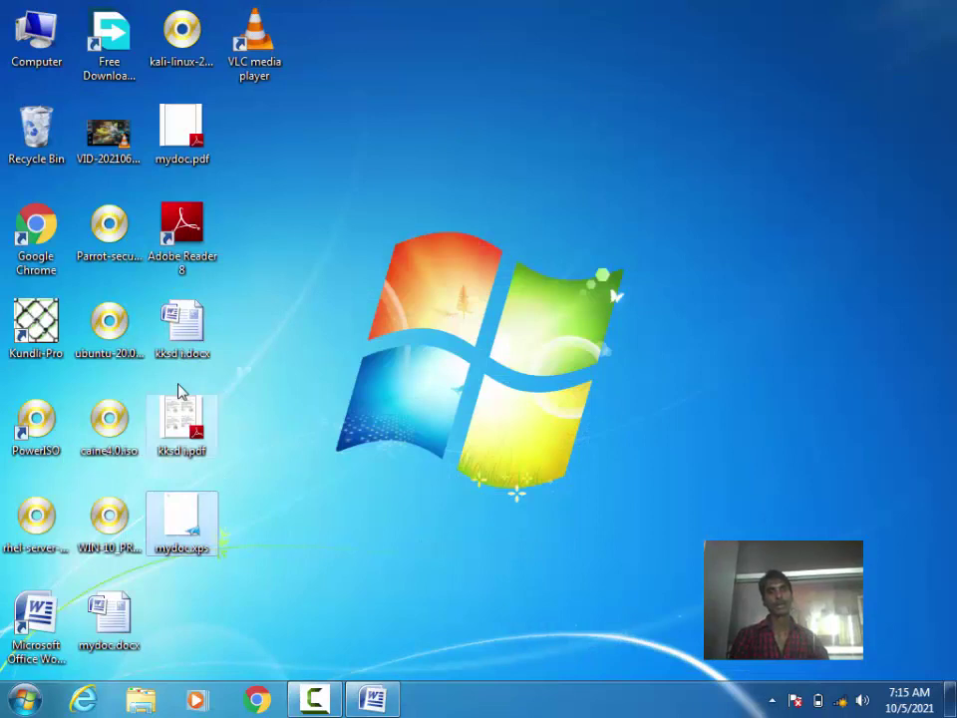
{"action": "left_click", "coordinate": [159, 167]}
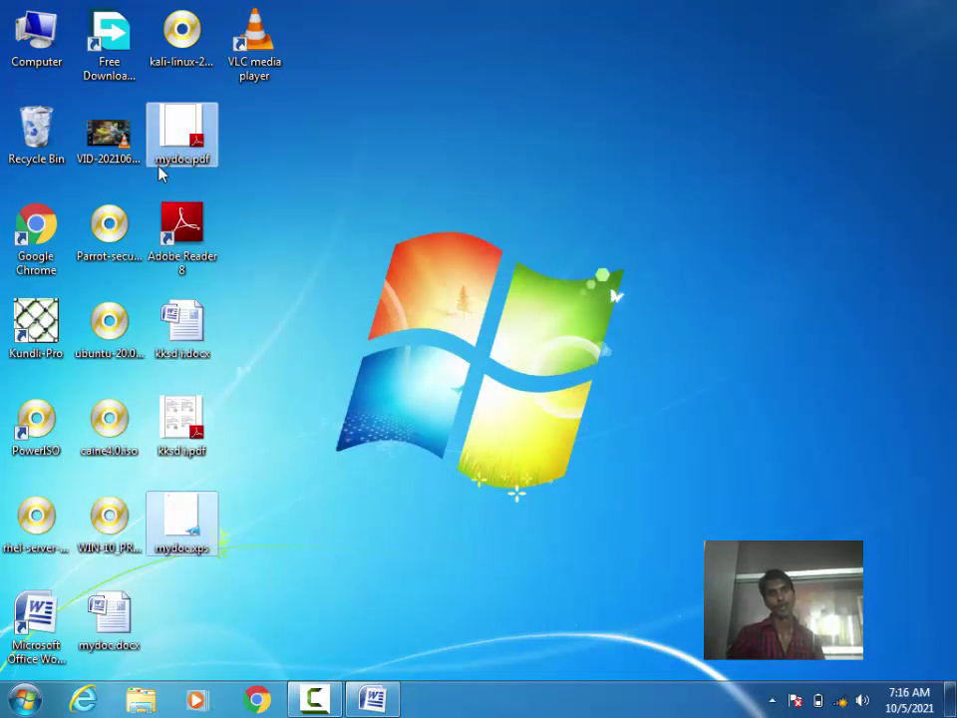
{"action": "key", "text": "Delete"}
{"action": "key", "text": "Return"}
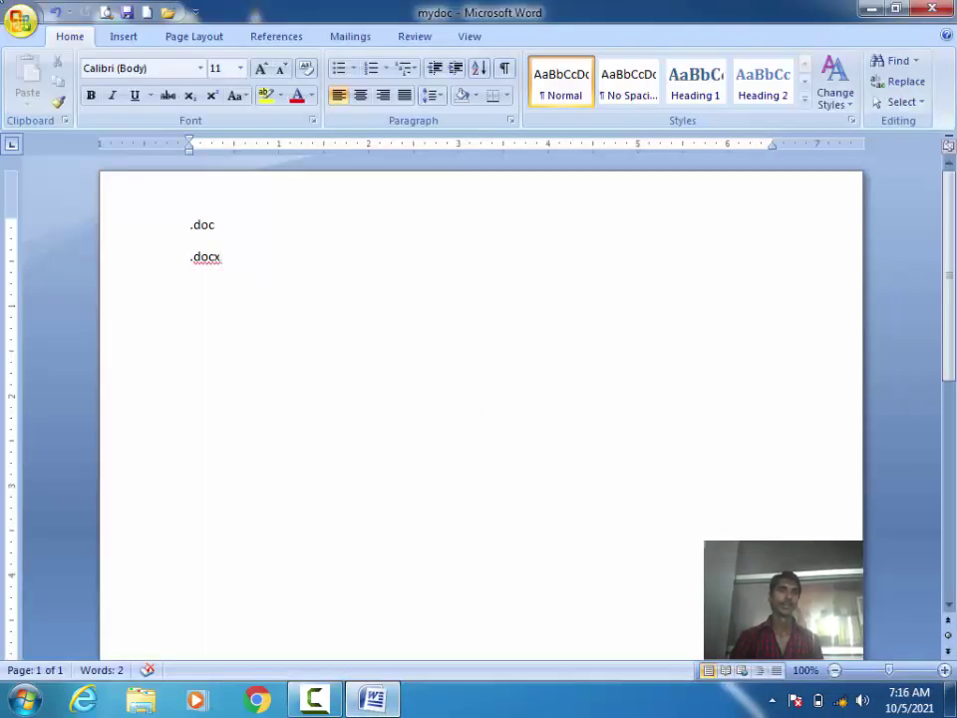
{"action": "left_click", "coordinate": [20, 18]}
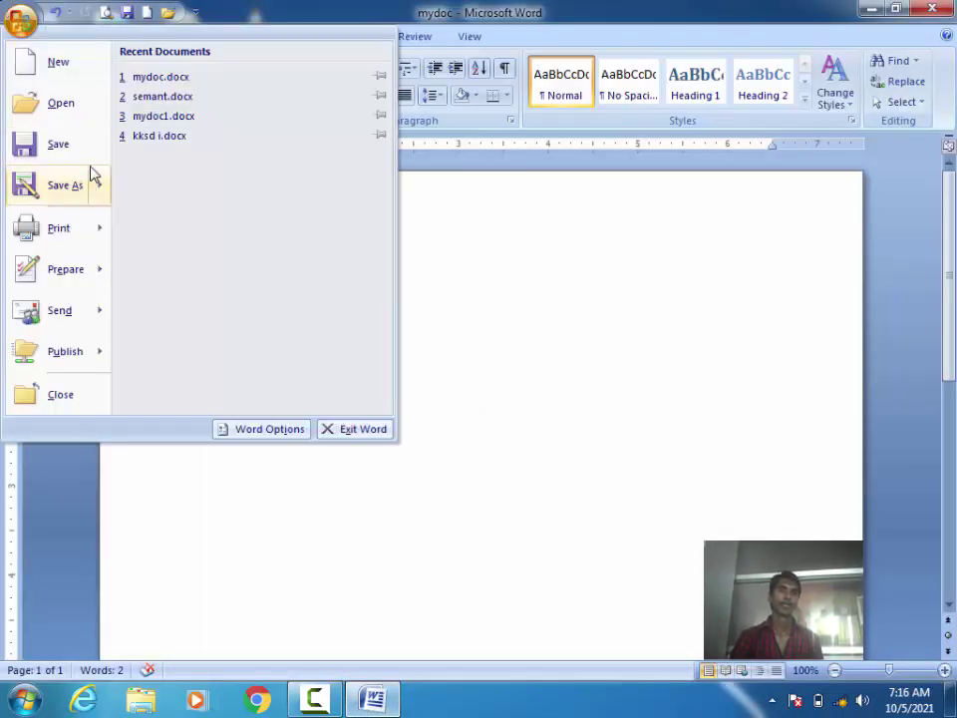
{"action": "mouse_move", "coordinate": [65, 186]}
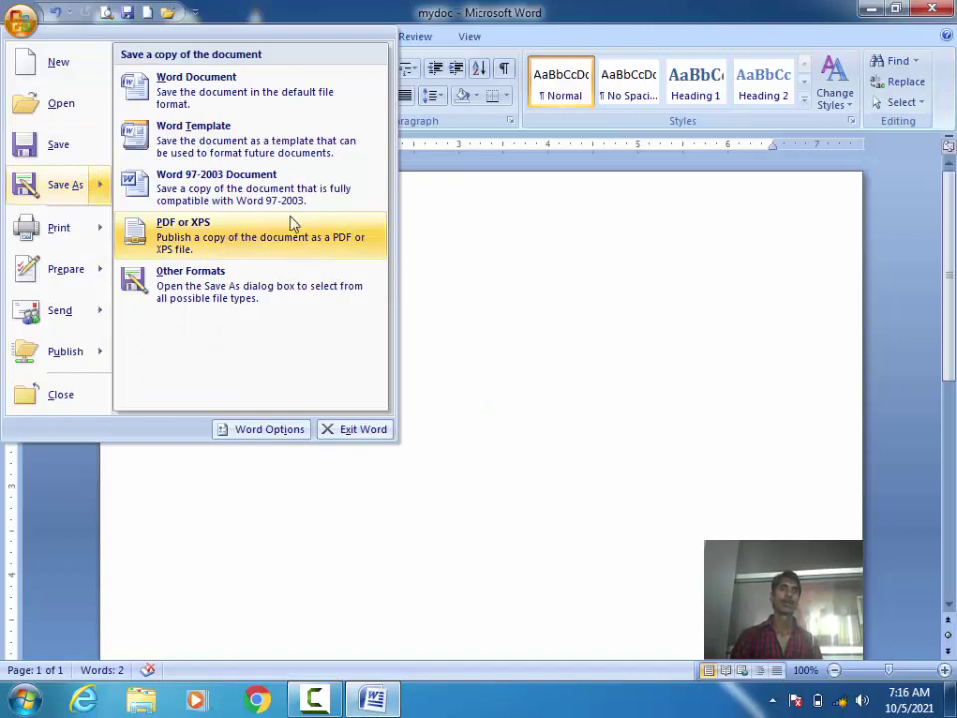
- In the Save As dialog, choose PDF as the save type, then close without saving
{"action": "left_click", "coordinate": [260, 302]}
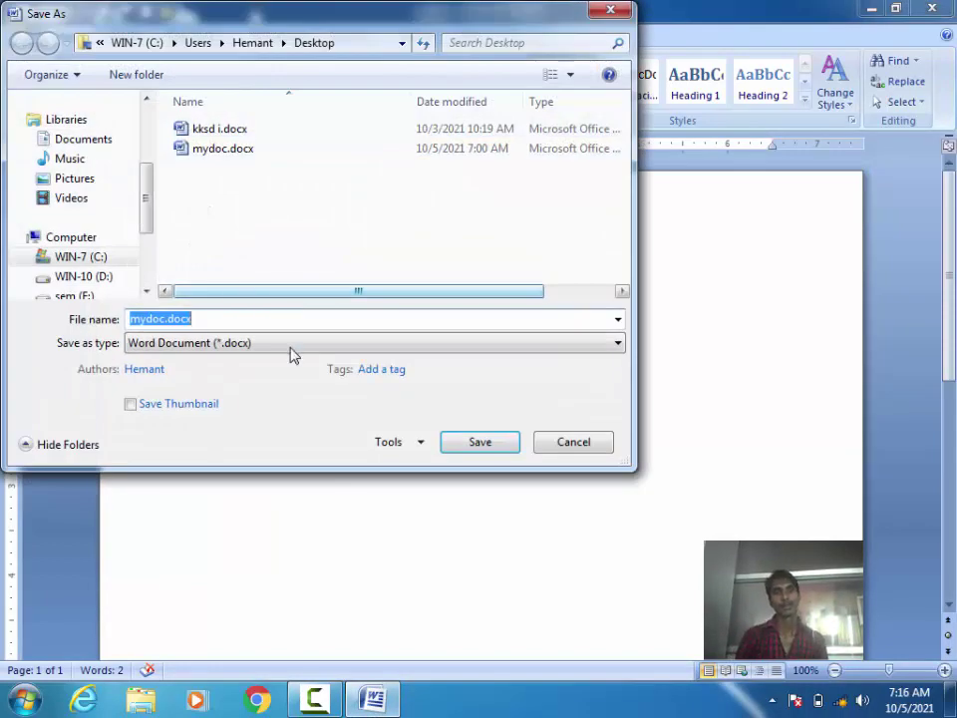
{"action": "left_click", "coordinate": [278, 346]}
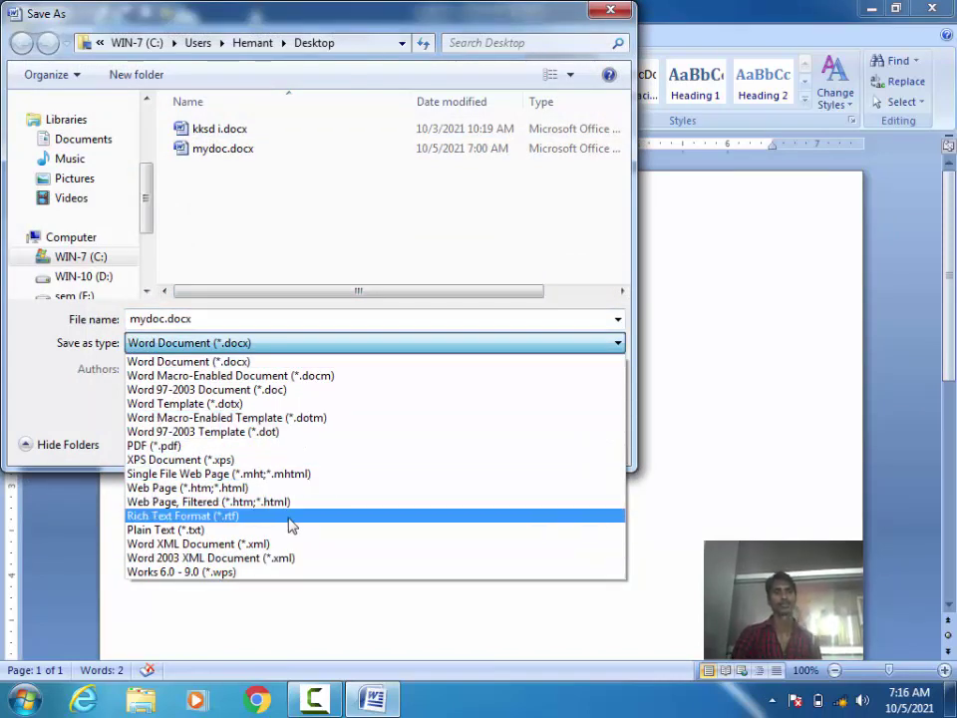
{"action": "left_click", "coordinate": [179, 446]}
{"action": "left_click", "coordinate": [180, 346]}
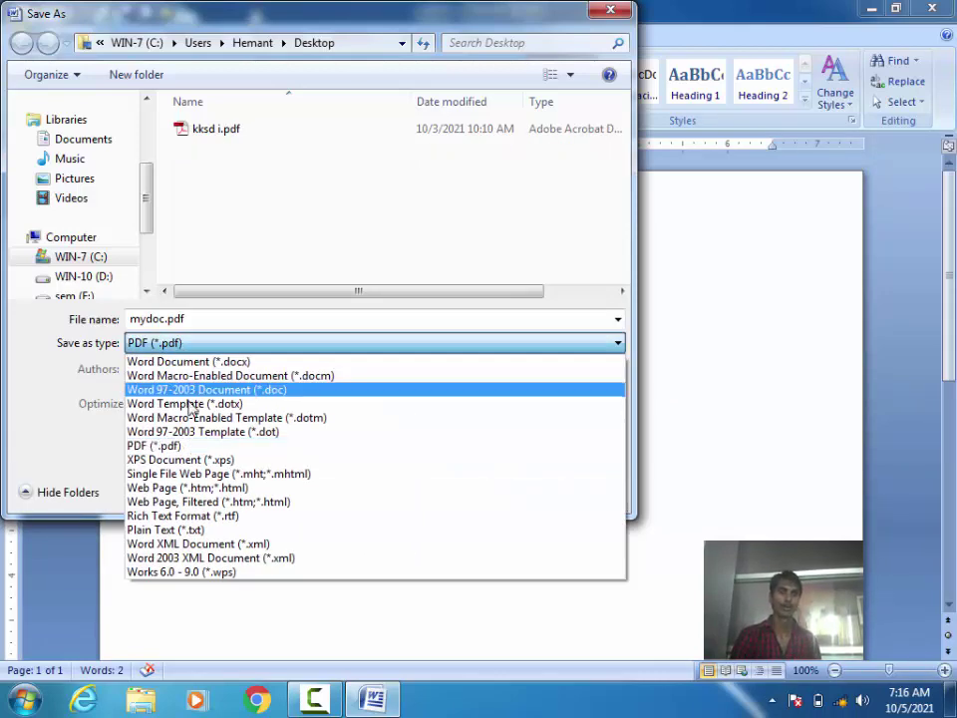
{"action": "left_click", "coordinate": [193, 454]}
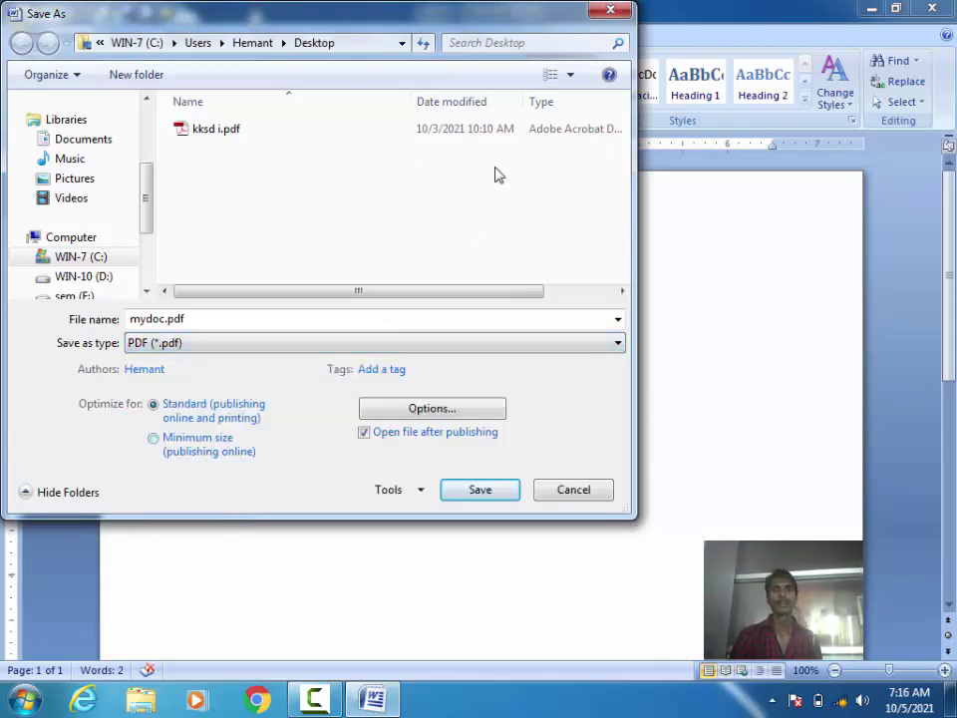
{"action": "left_click", "coordinate": [611, 10]}
- Reopen Save As, switch the save type from PDF to XPS Document, and close without saving
{"action": "left_click", "coordinate": [20, 20]}
{"action": "mouse_move", "coordinate": [62, 185]}
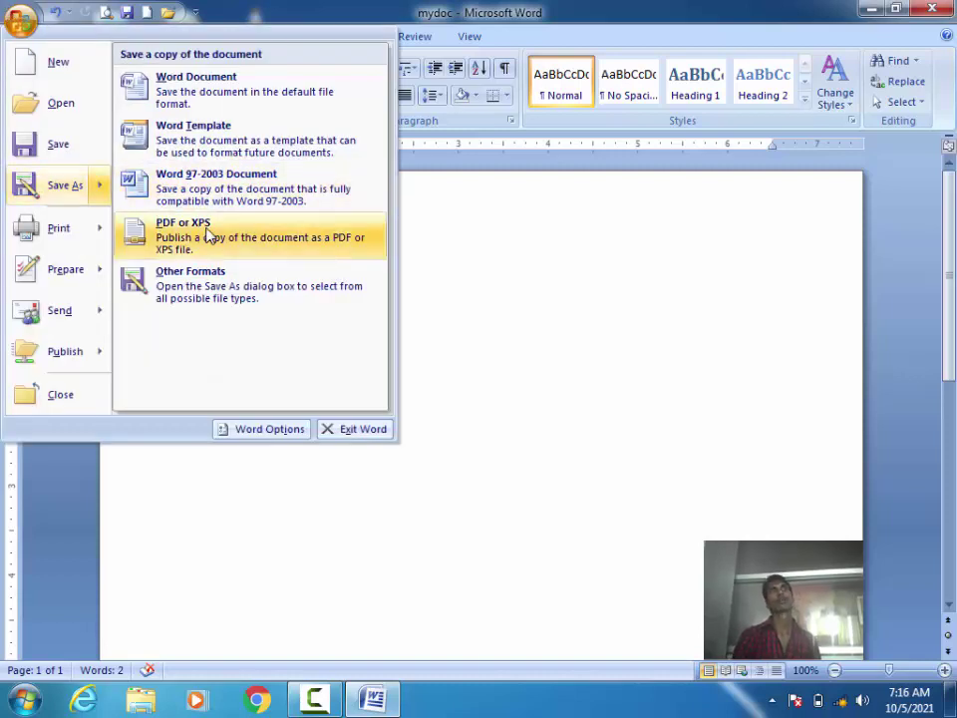
{"action": "left_click", "coordinate": [48, 193]}
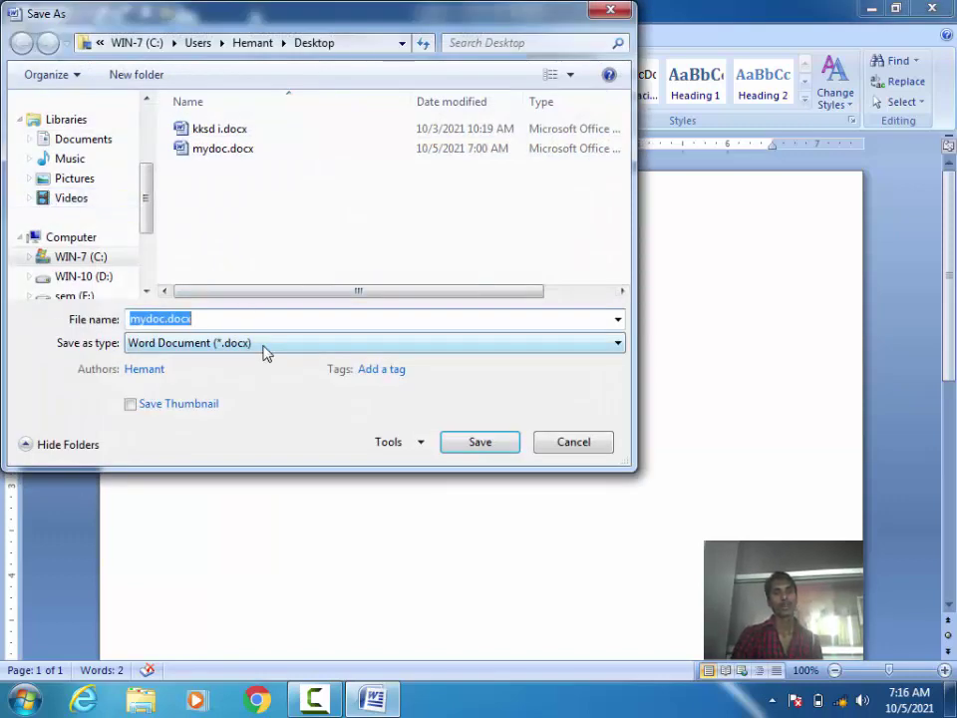
{"action": "left_click", "coordinate": [264, 349]}
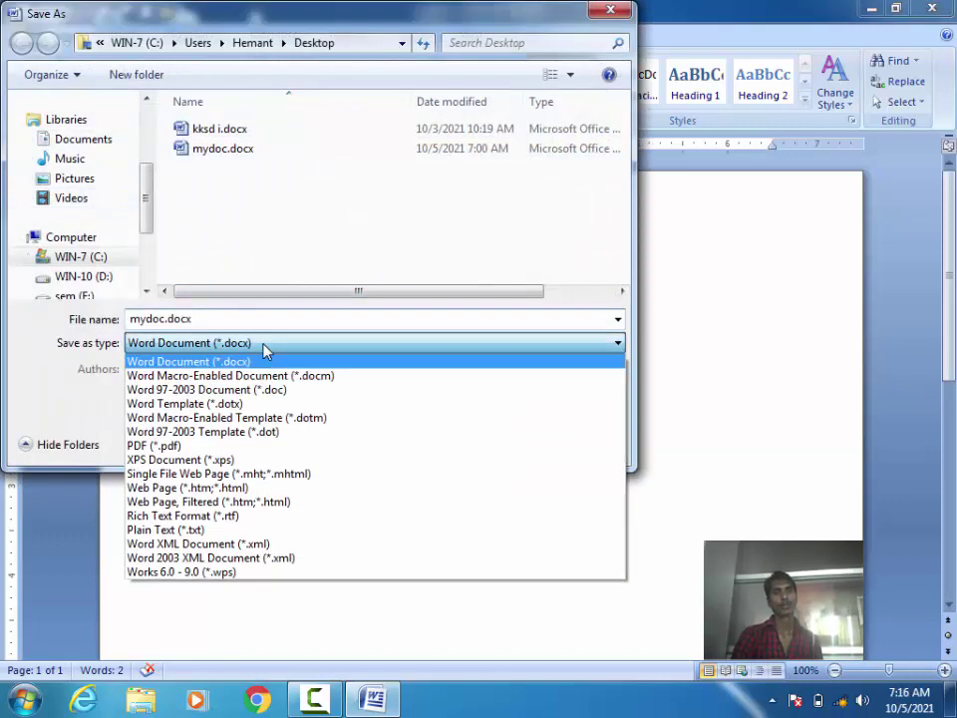
{"action": "left_click", "coordinate": [236, 445]}
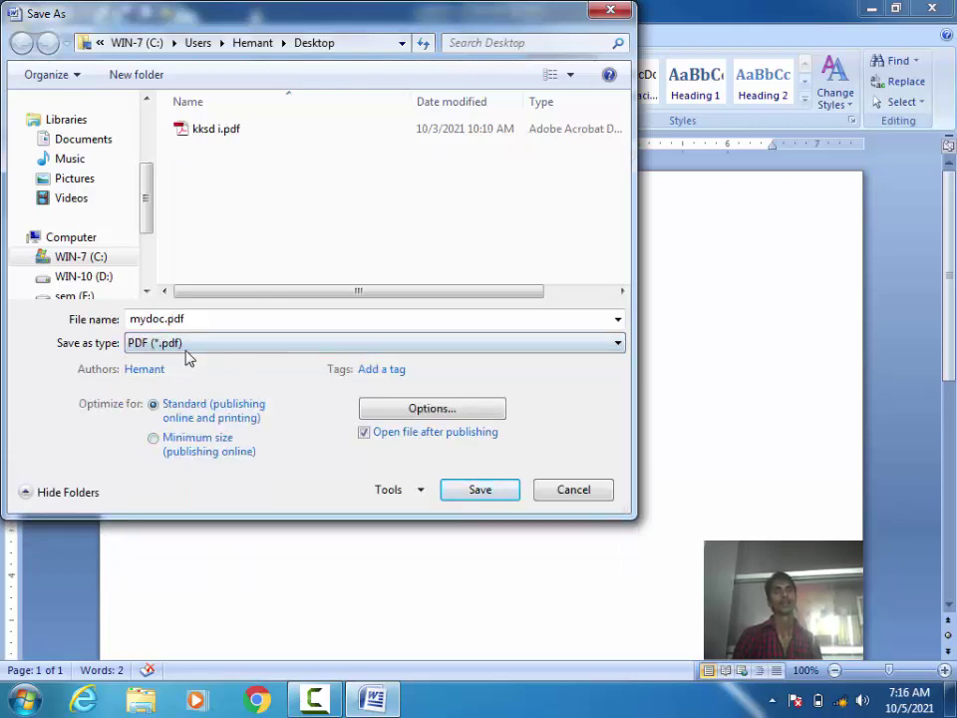
{"action": "left_click", "coordinate": [185, 345]}
{"action": "left_click", "coordinate": [214, 460]}
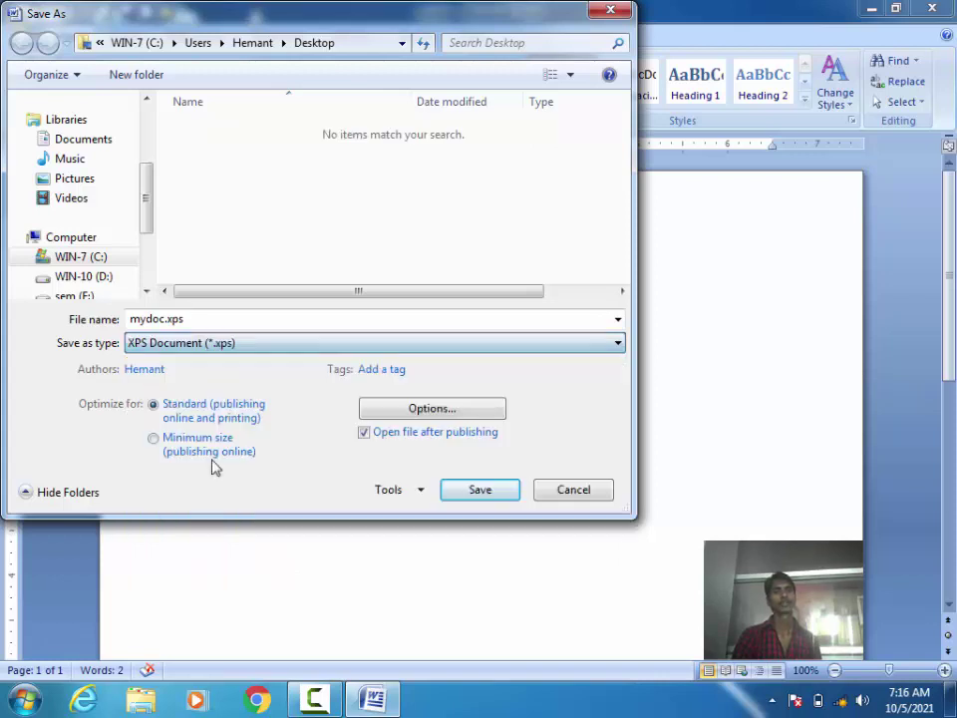
{"action": "left_click", "coordinate": [225, 345]}
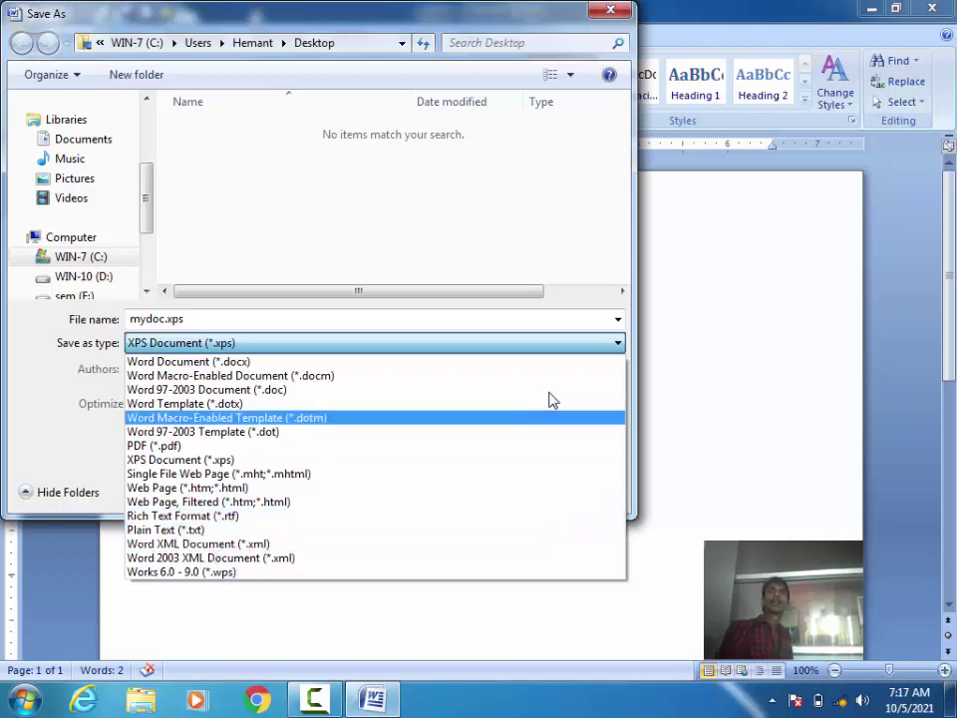
{"action": "left_click", "coordinate": [726, 298]}
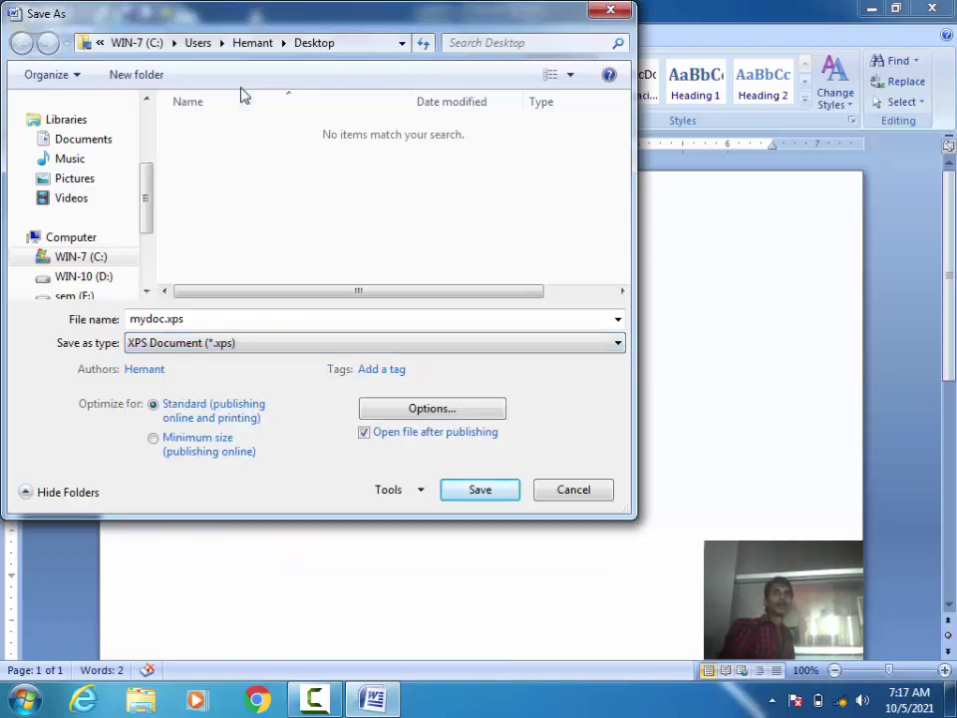
{"action": "left_click", "coordinate": [612, 12]}
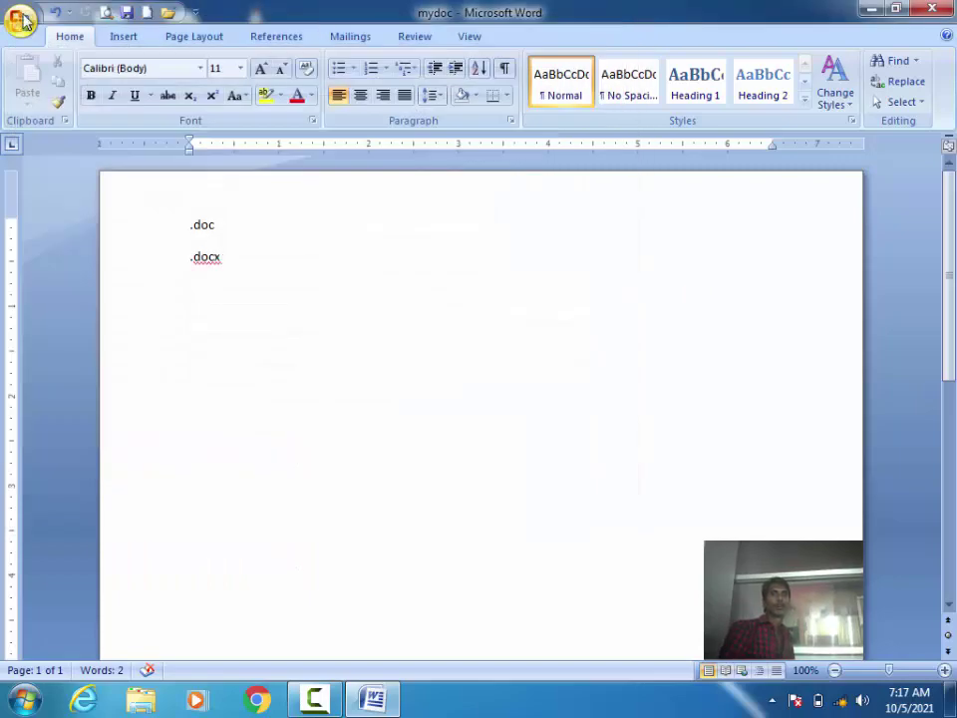